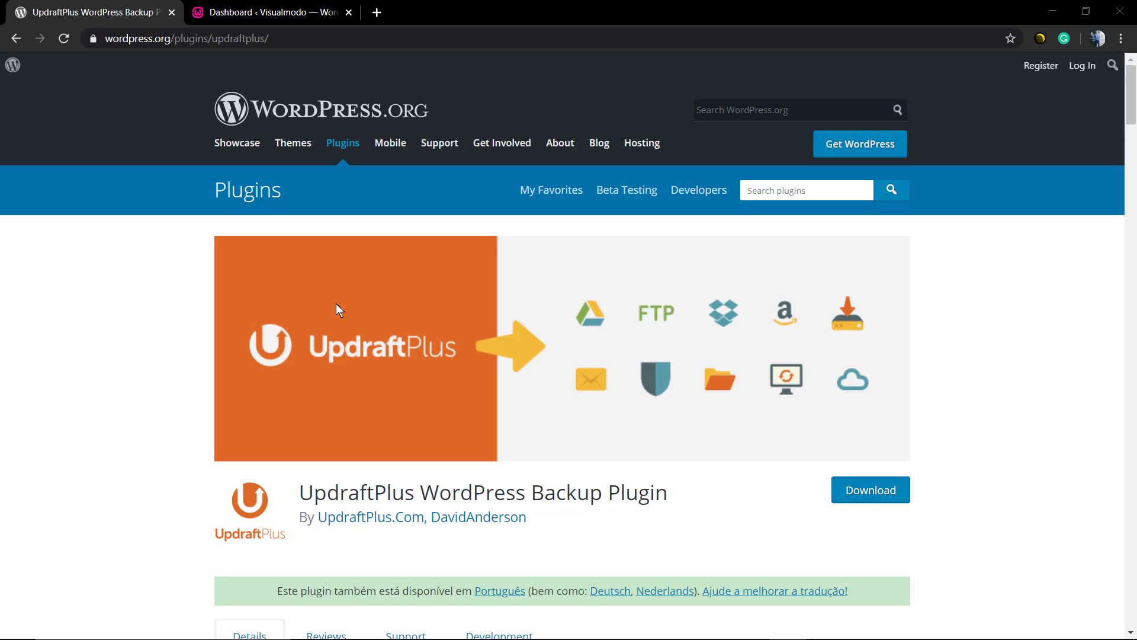
# Step: Read through the UpdraftPlus plugin page on WordPress.org, covering its description, active installations, screenshots and FAQ
pyautogui.scroll(-8, 336, 303)
pyautogui.scroll(-10, 340, 326)
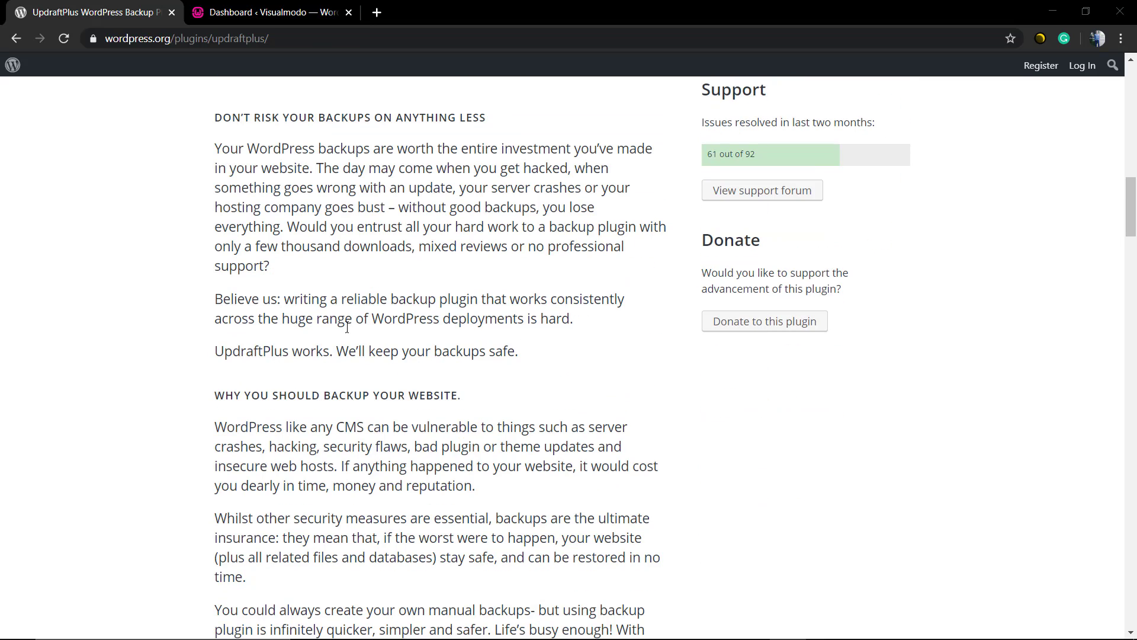
pyautogui.scroll(9, 594, 330)
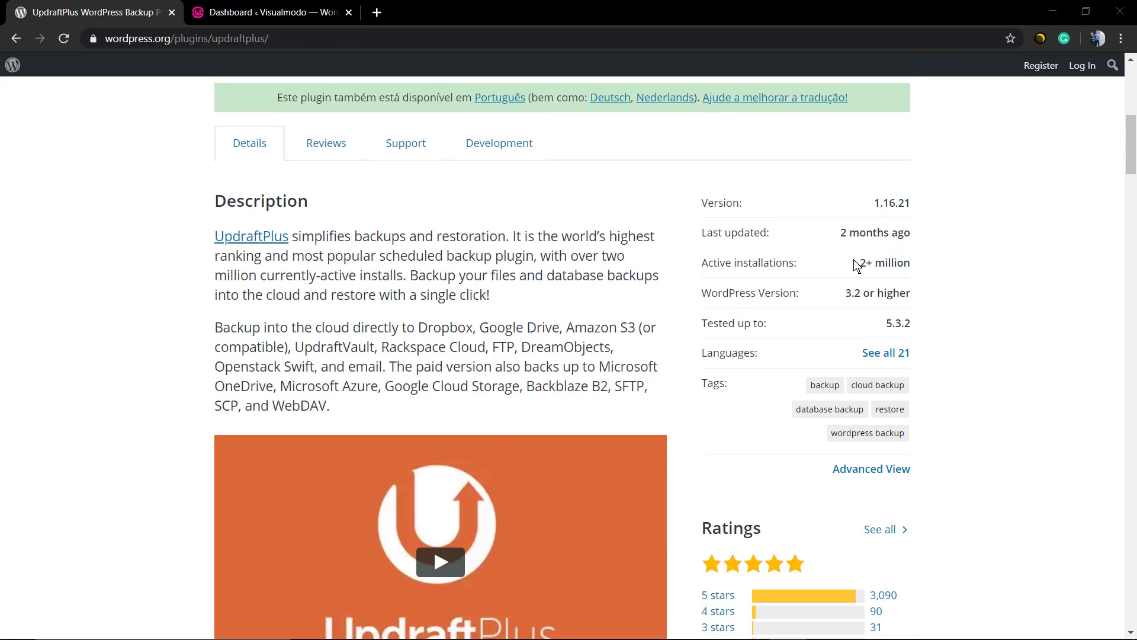
pyautogui.moveTo(857, 265); pyautogui.dragTo(916, 270)
pyautogui.click(901, 261)
pyautogui.scroll(-11, 552, 277)
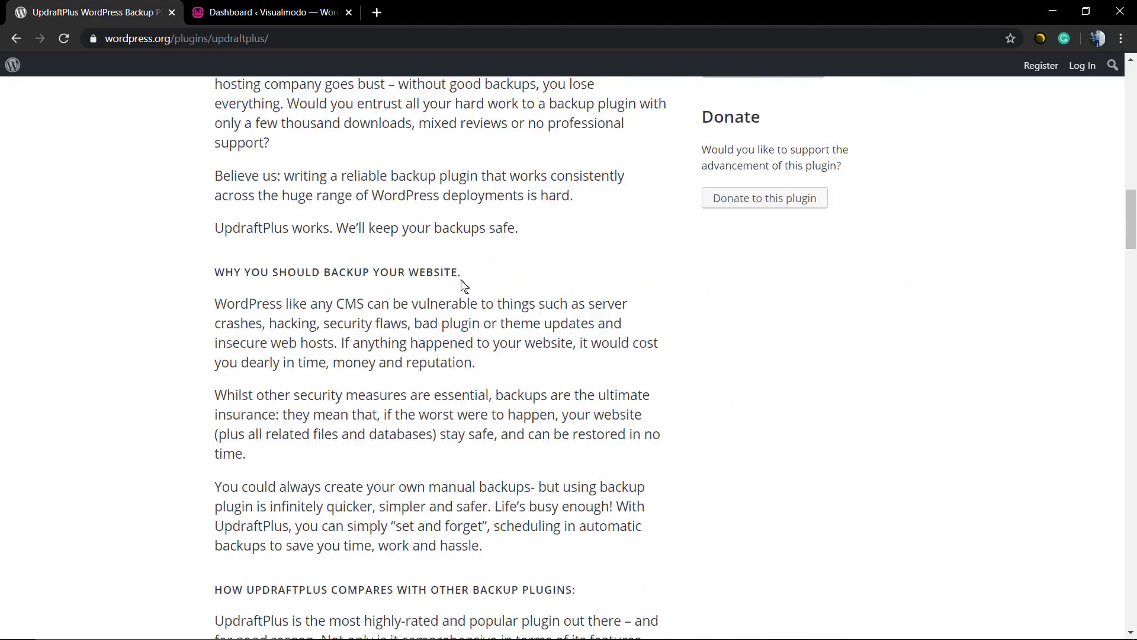
pyautogui.scroll(-18, 463, 286)
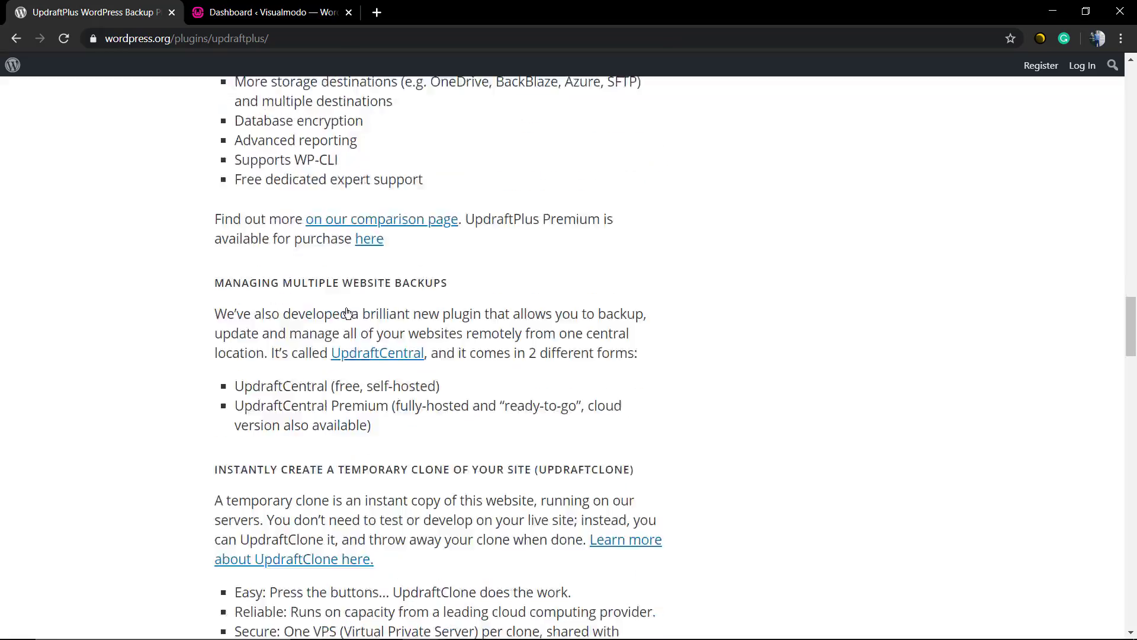
pyautogui.scroll(-15, 346, 313)
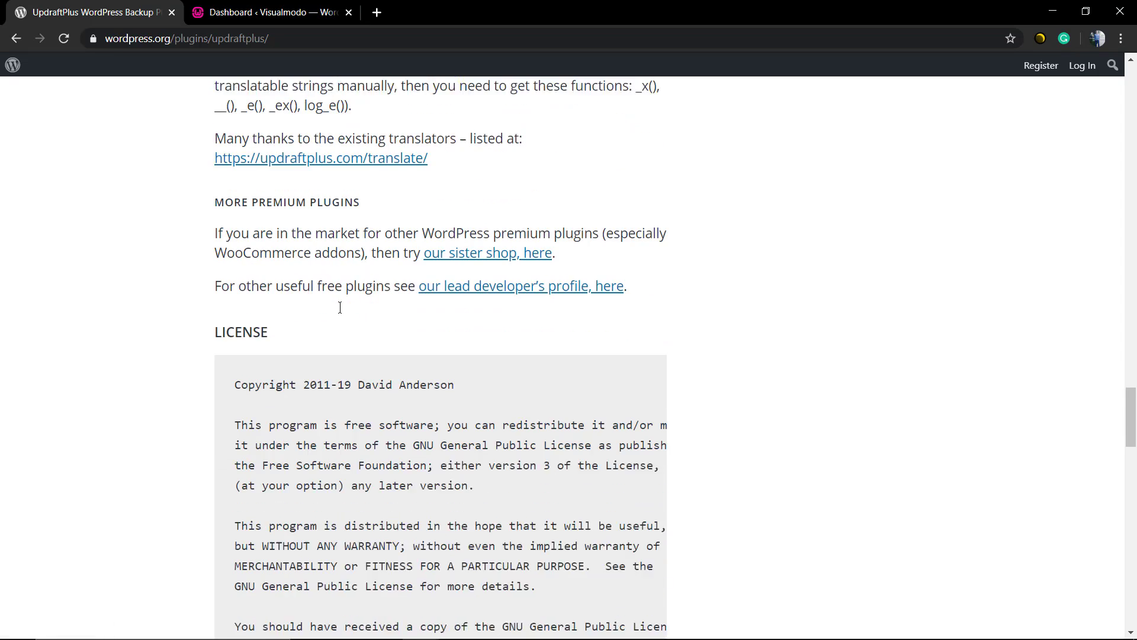
pyautogui.scroll(-8, 340, 307)
pyautogui.scroll(-2, 164, 330)
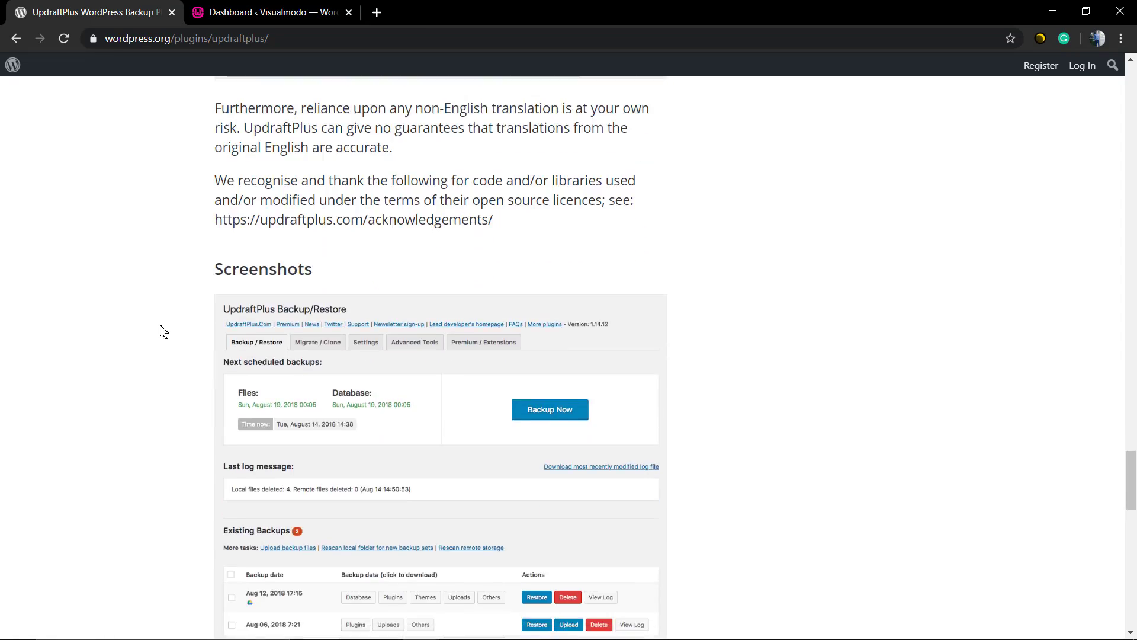
pyautogui.scroll(-4, 163, 331)
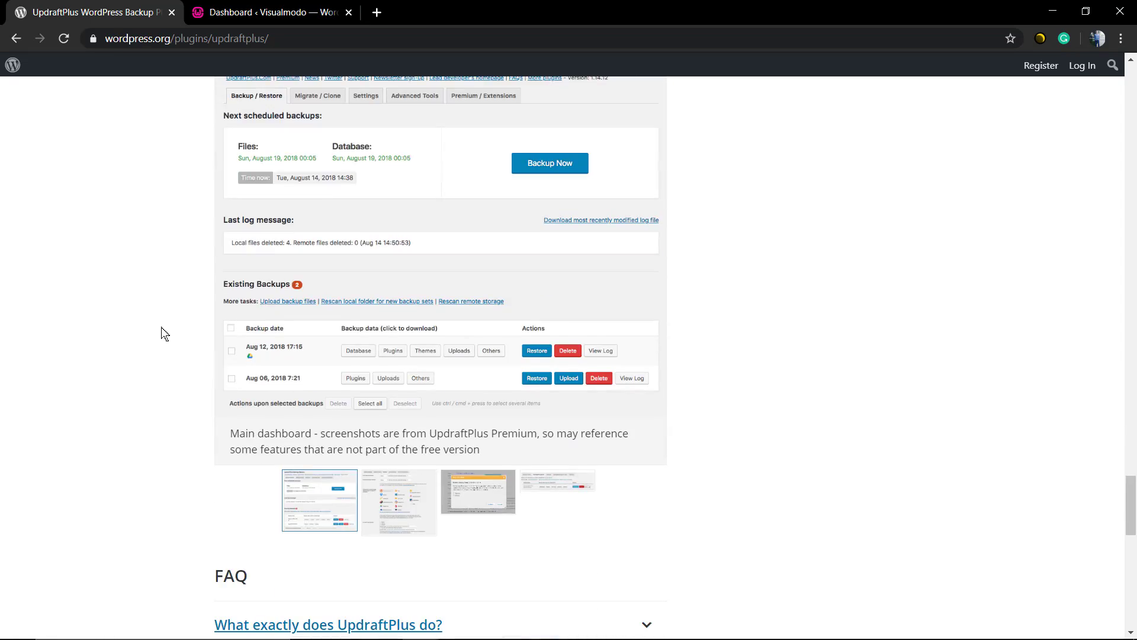
pyautogui.scroll(-10, 164, 333)
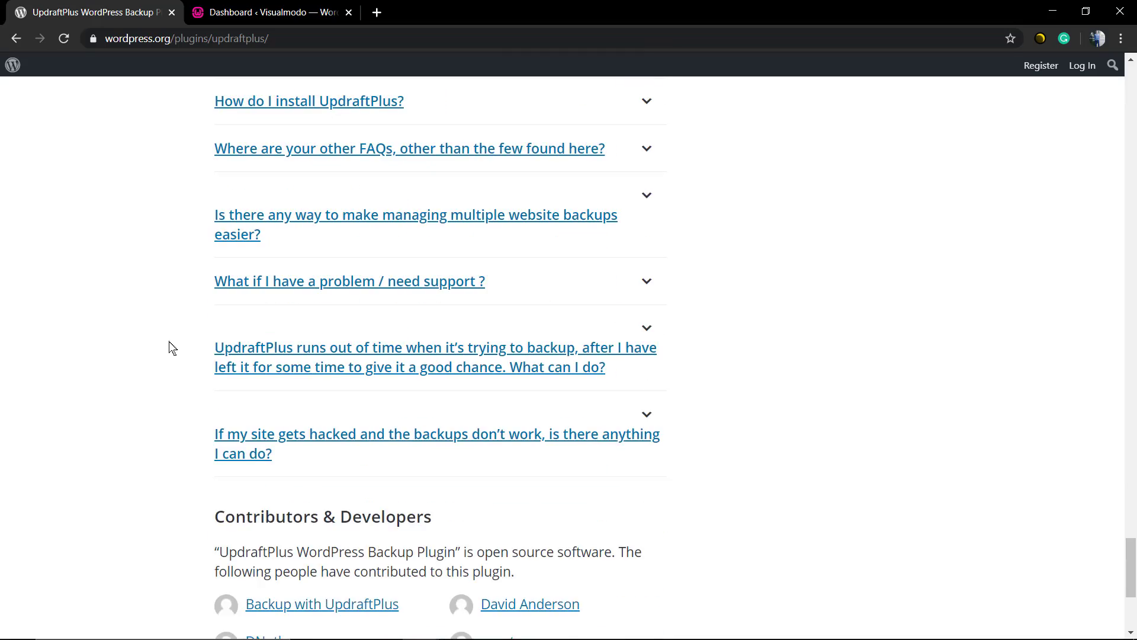
pyautogui.scroll(12, 176, 349)
pyautogui.scroll(20, 176, 349)
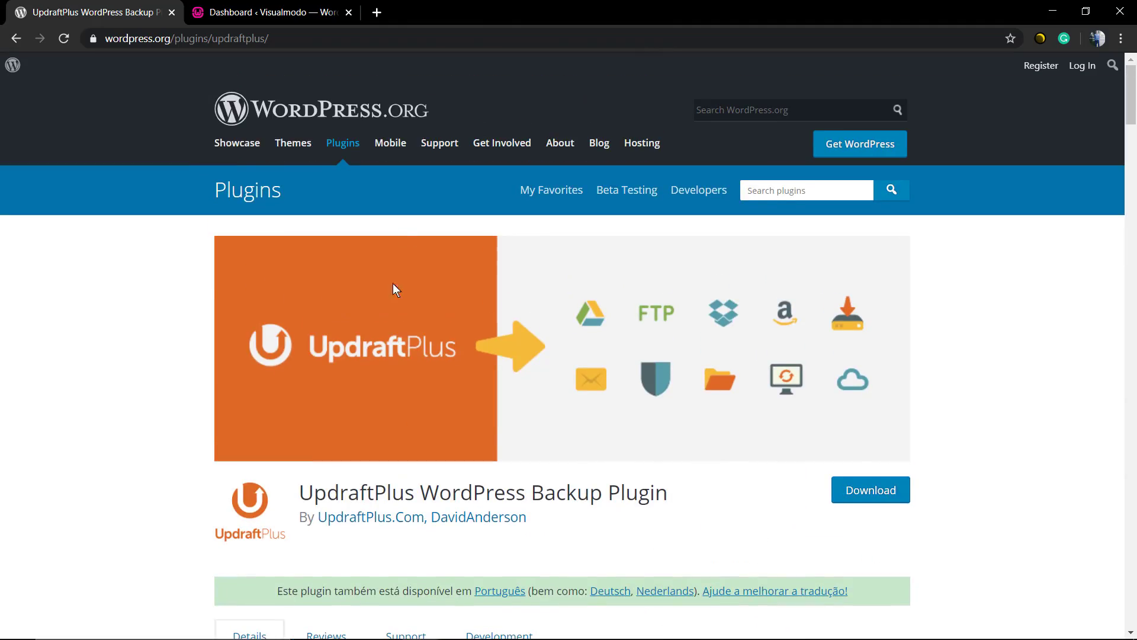
# Step: Switch to the Visualmodo site's WordPress admin and search the plugins available to add for "updraft"
pyautogui.click(269, 12)
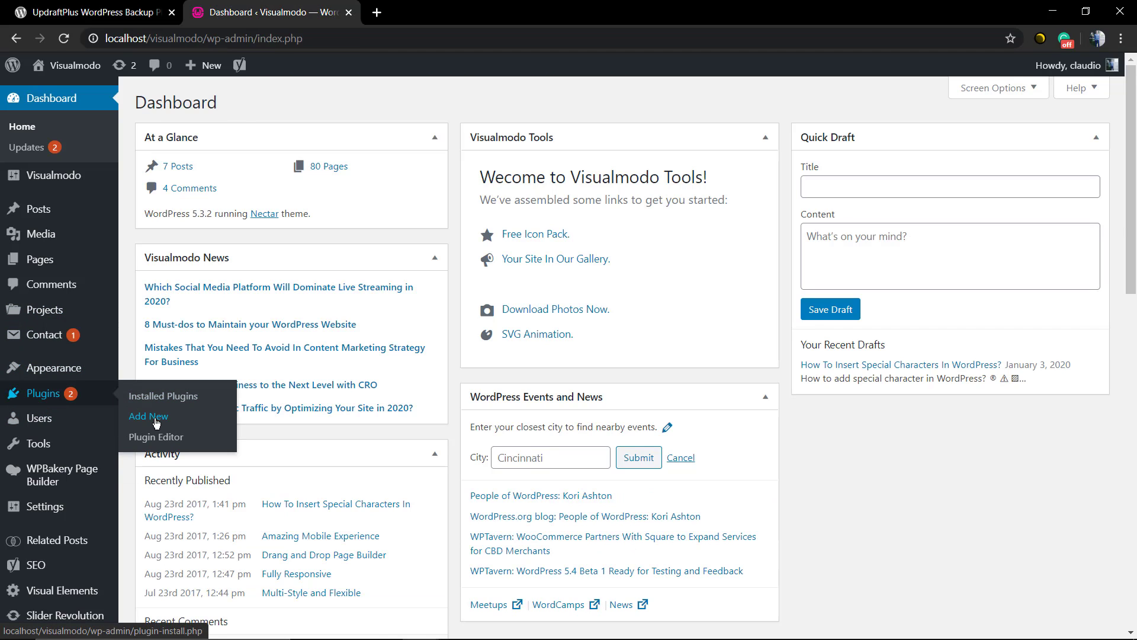
pyautogui.click(148, 415)
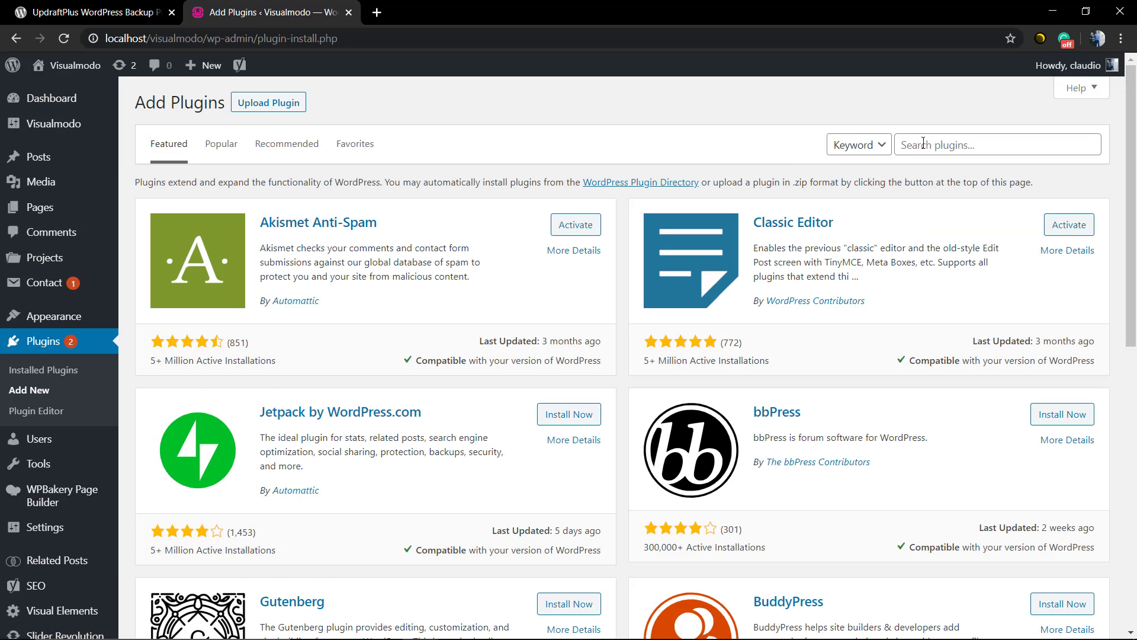
pyautogui.click(922, 144)
pyautogui.write('updraft')
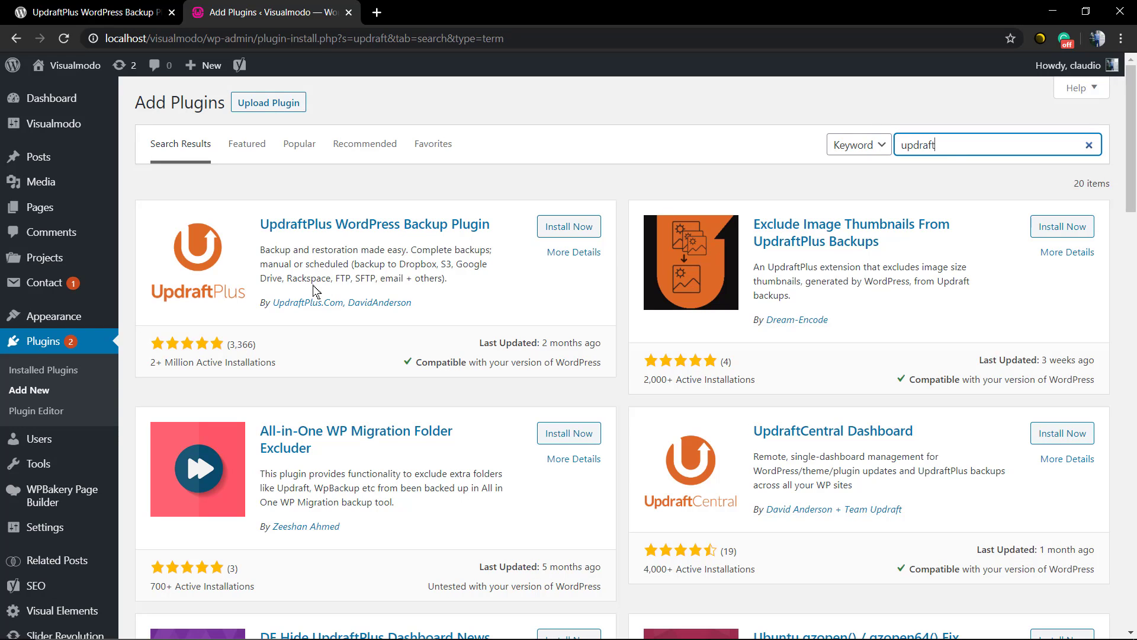
# Step: Install and activate the UpdraftPlus WordPress Backup Plugin and start its welcome tour
pyautogui.click(578, 229)
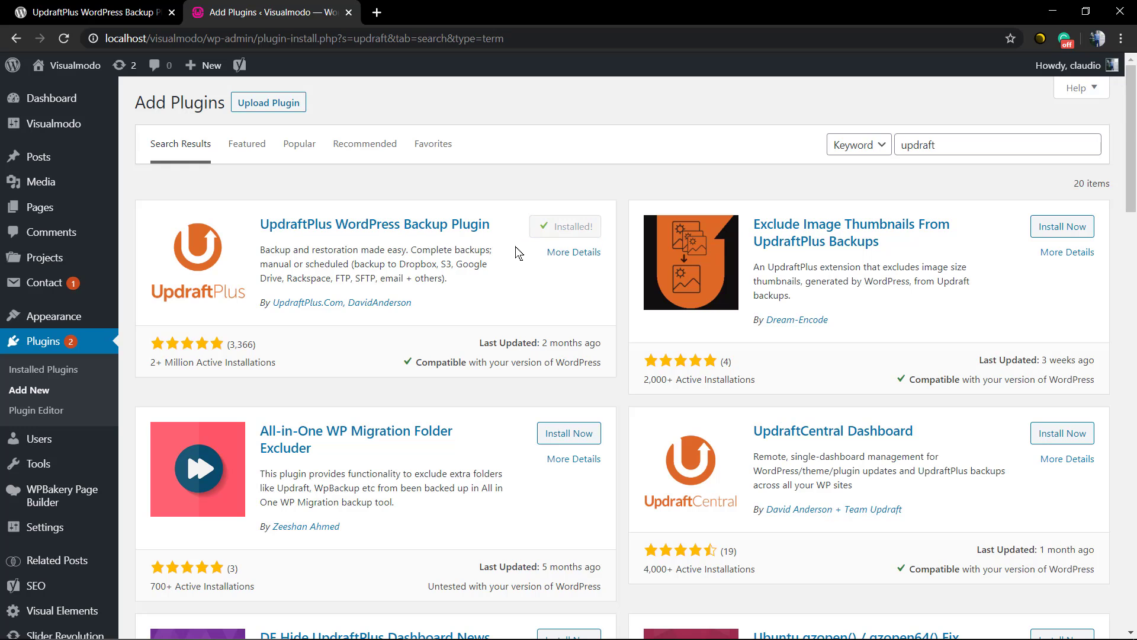
pyautogui.click(569, 230)
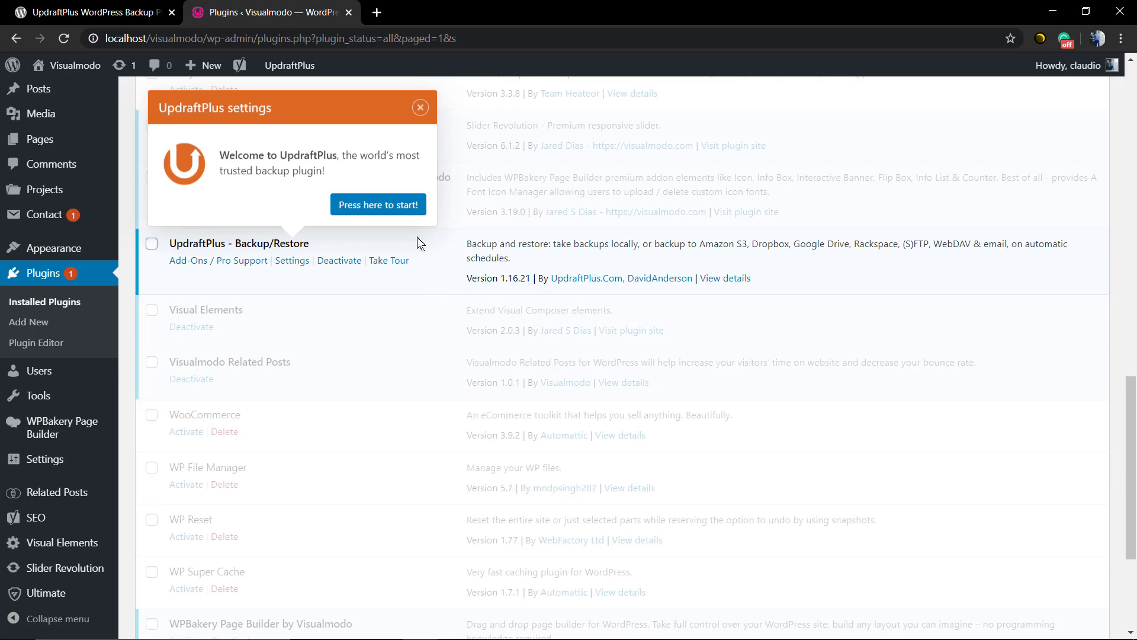
pyautogui.click(376, 209)
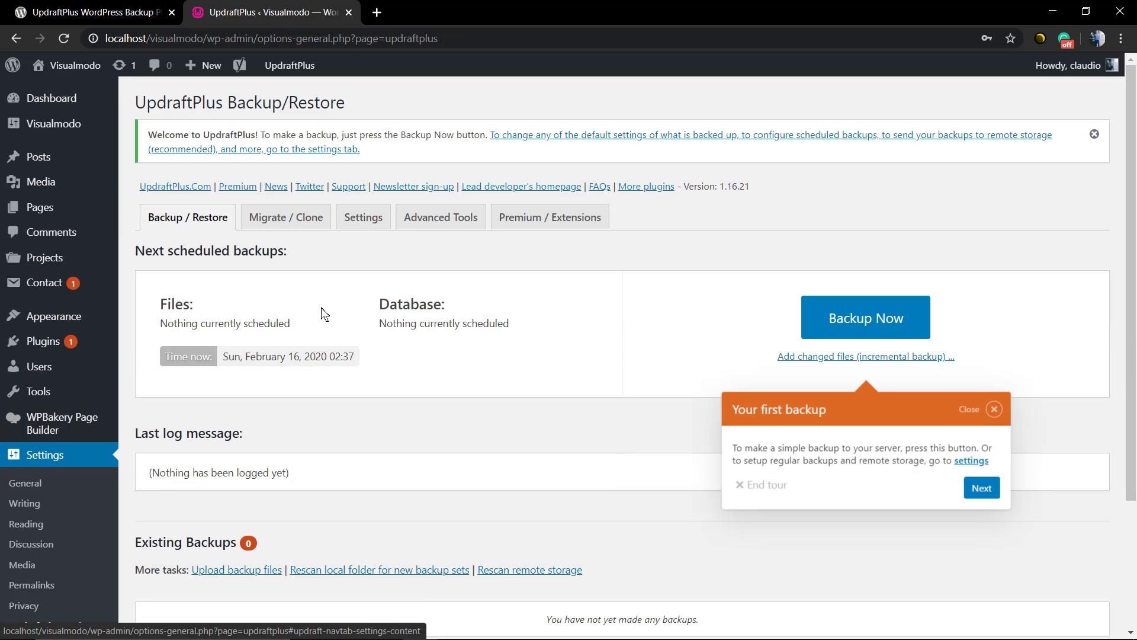
# Step: Go through the UpdraftPlus tour from the first backup tip to the Premium page and finish it
pyautogui.scroll(-2, 318, 314)
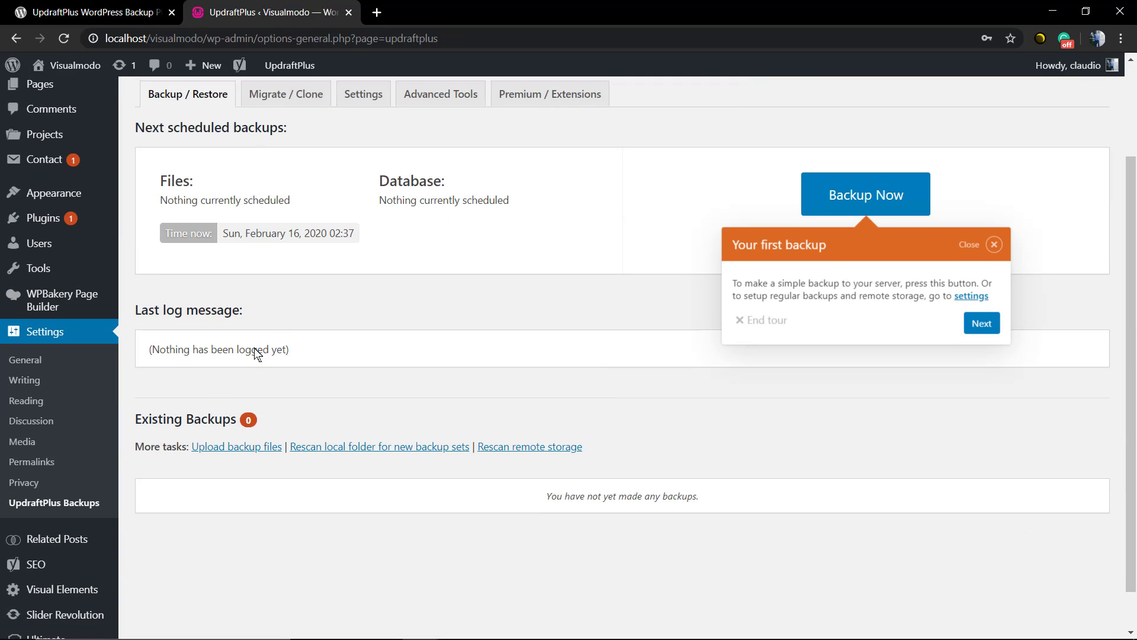
pyautogui.scroll(2, 255, 363)
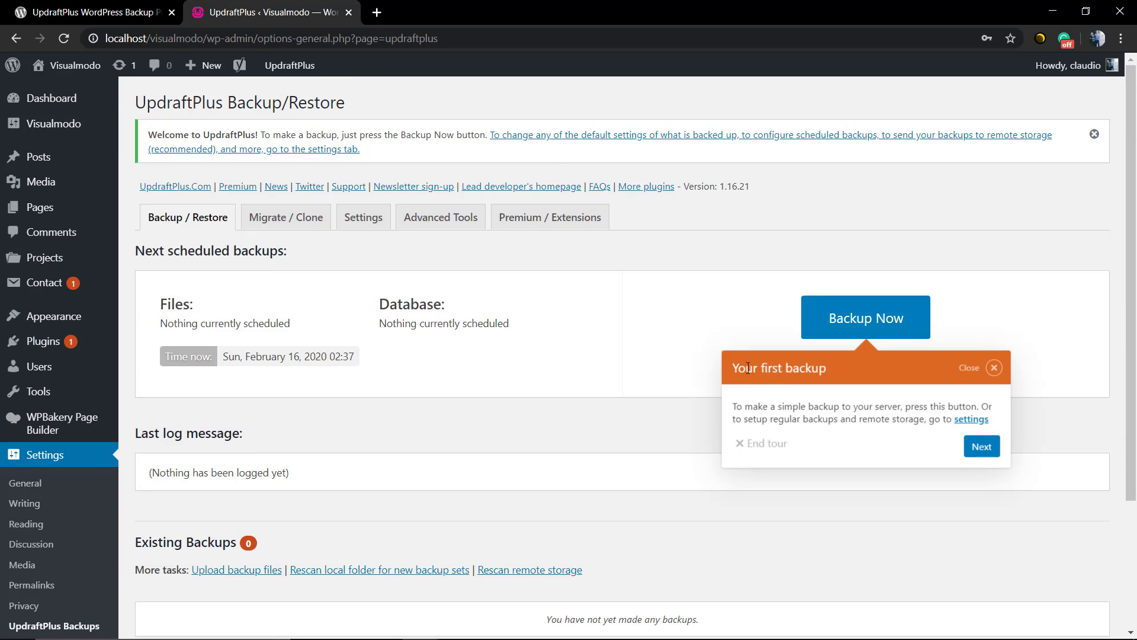
pyautogui.moveTo(736, 406); pyautogui.dragTo(794, 396)
pyautogui.click(755, 395)
pyautogui.click(978, 445)
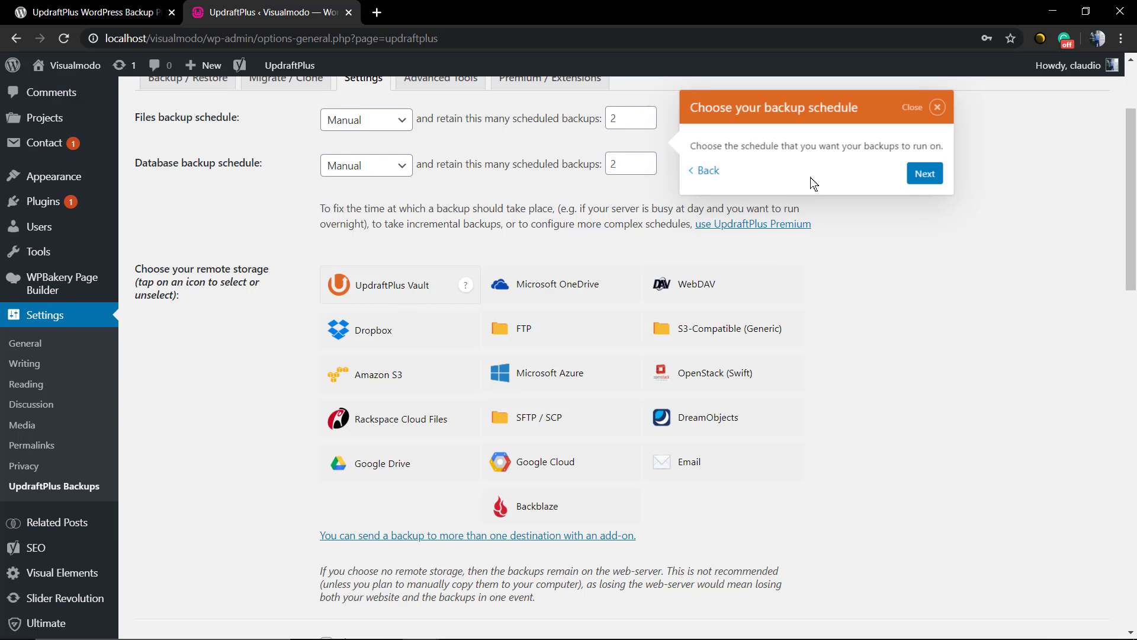
pyautogui.click(918, 178)
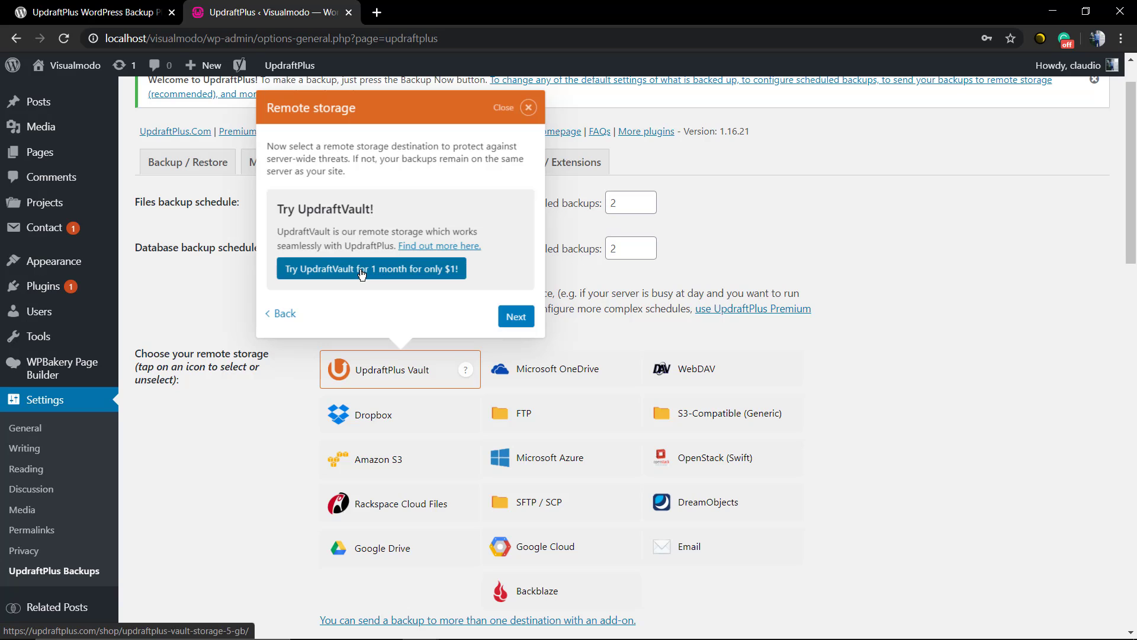
pyautogui.click(513, 318)
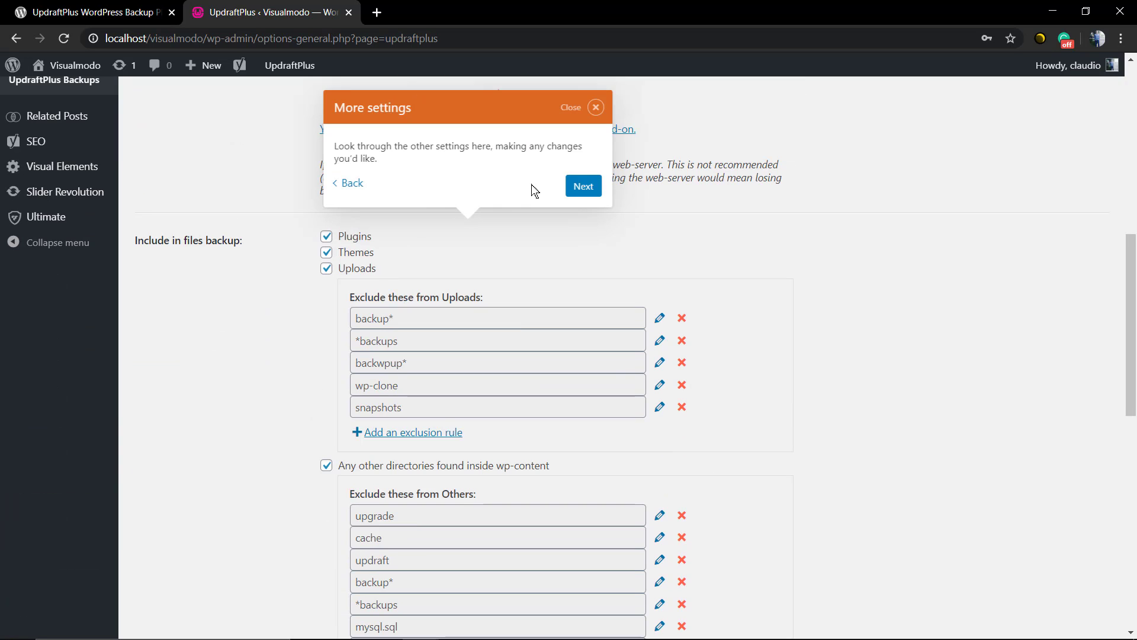
pyautogui.click(580, 188)
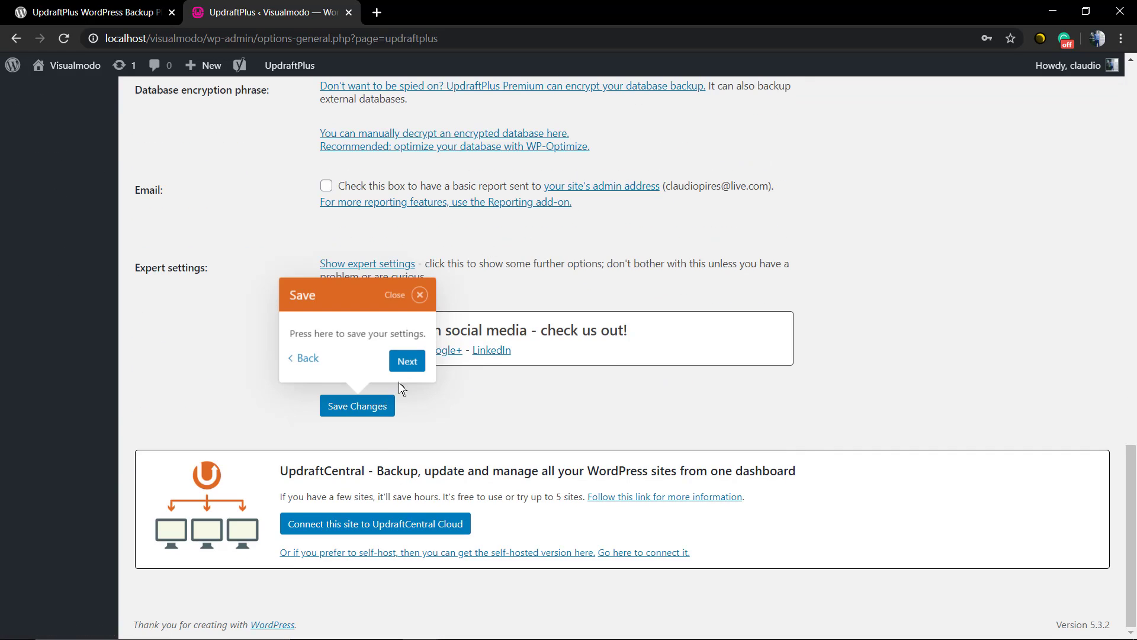
pyautogui.click(408, 361)
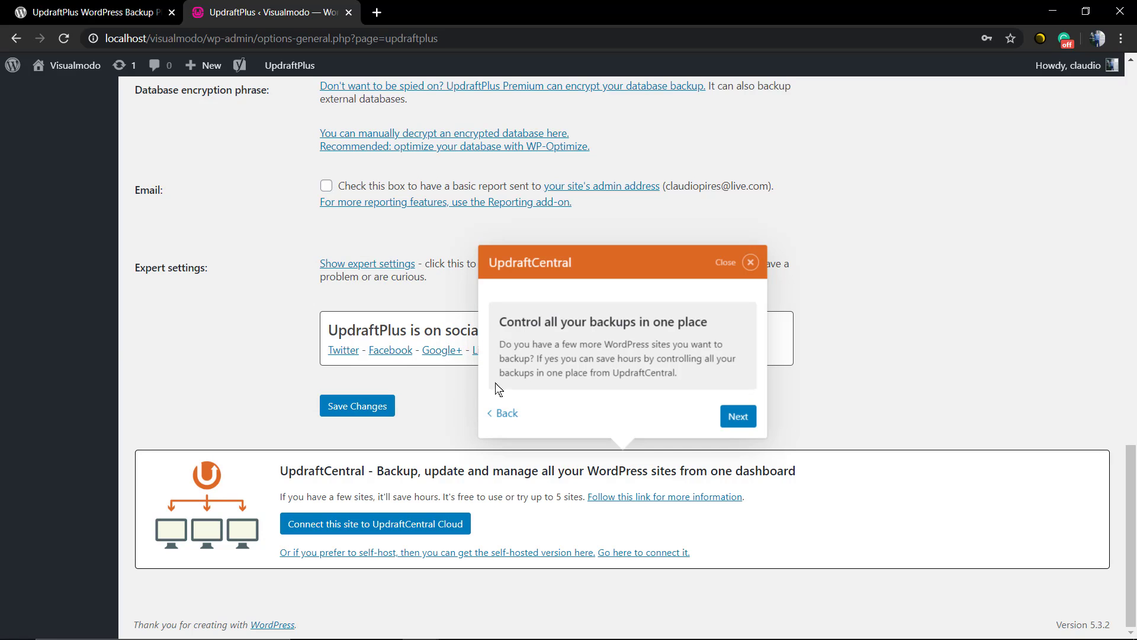
pyautogui.click(734, 418)
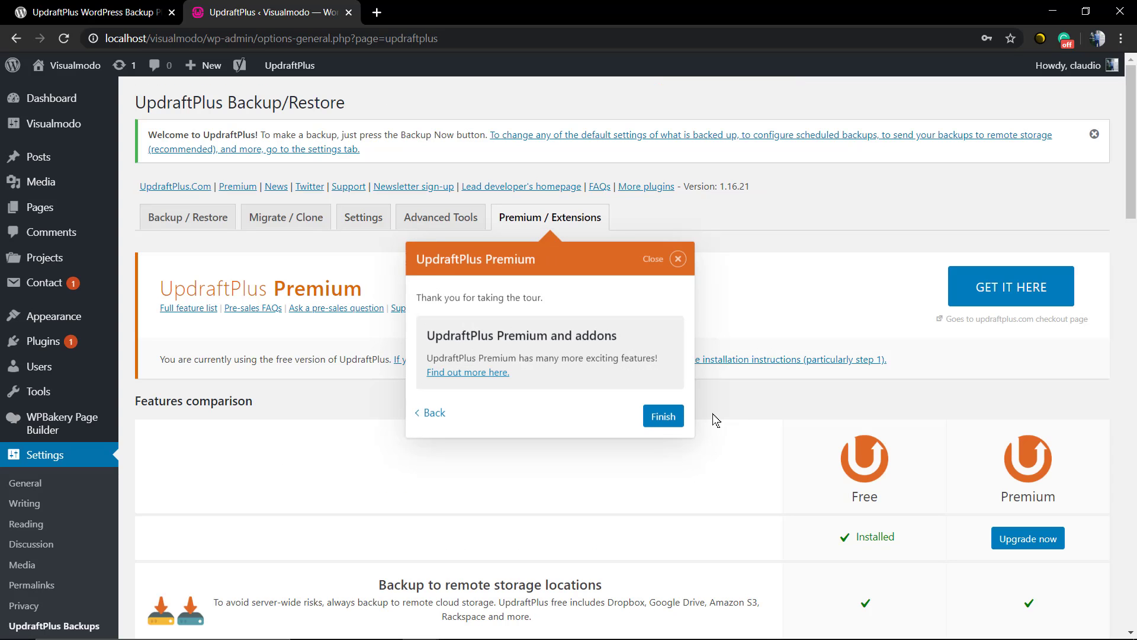
pyautogui.click(655, 420)
# Step: Review the Free versus Premium features comparison and the Backup / Restore overview of UpdraftPlus
pyautogui.scroll(-4, 498, 360)
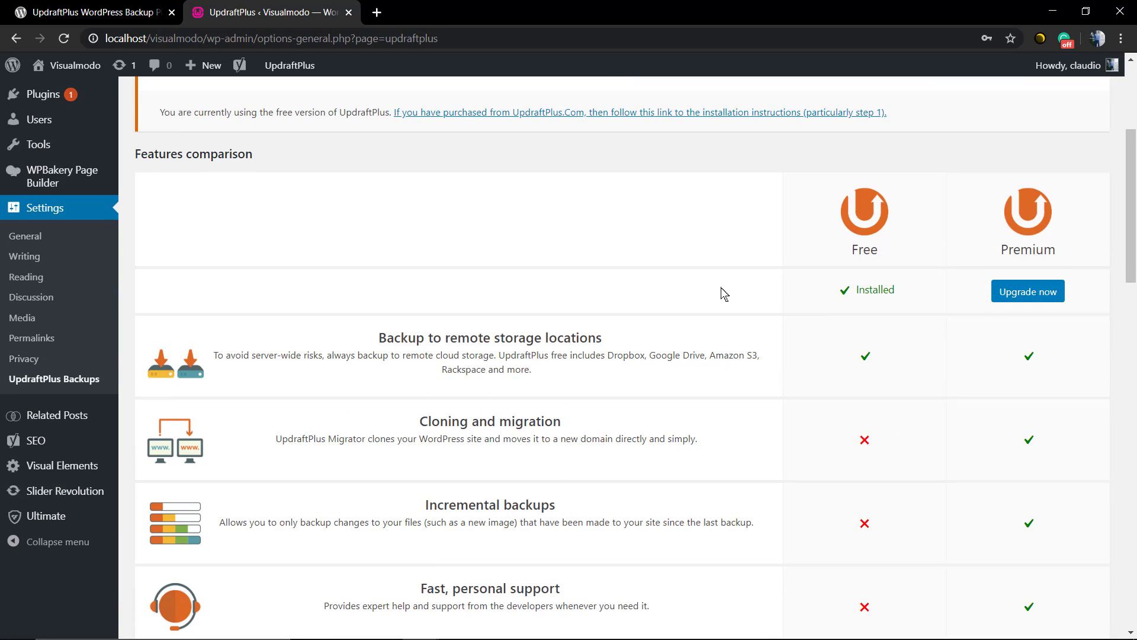
pyautogui.scroll(-2, 723, 295)
pyautogui.scroll(-4, 723, 294)
pyautogui.scroll(10, 723, 295)
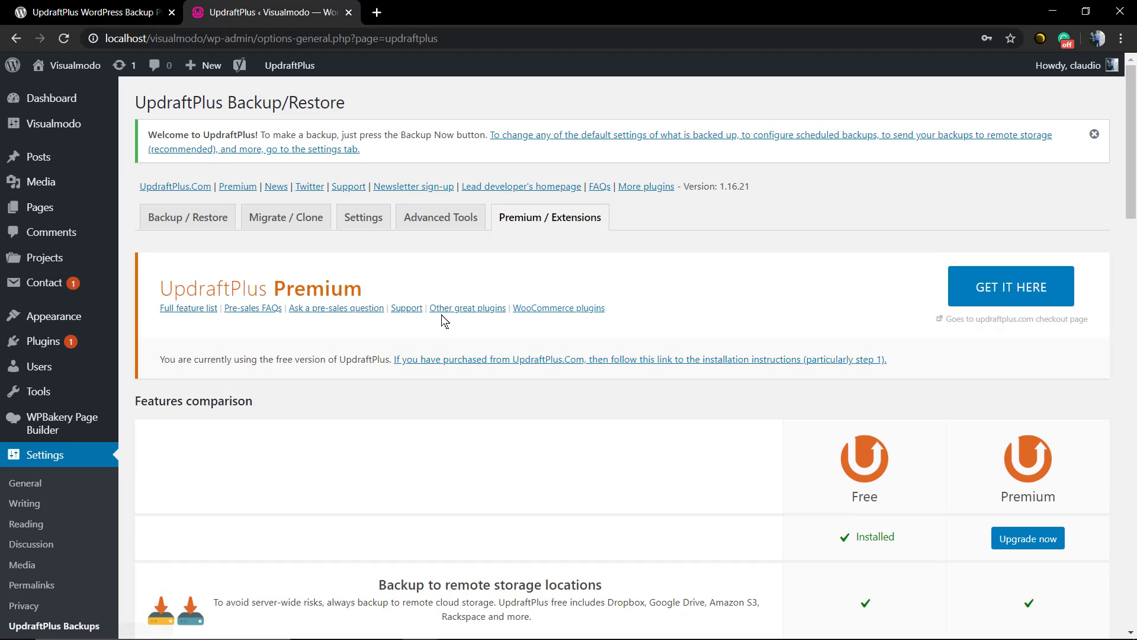
pyautogui.click(224, 220)
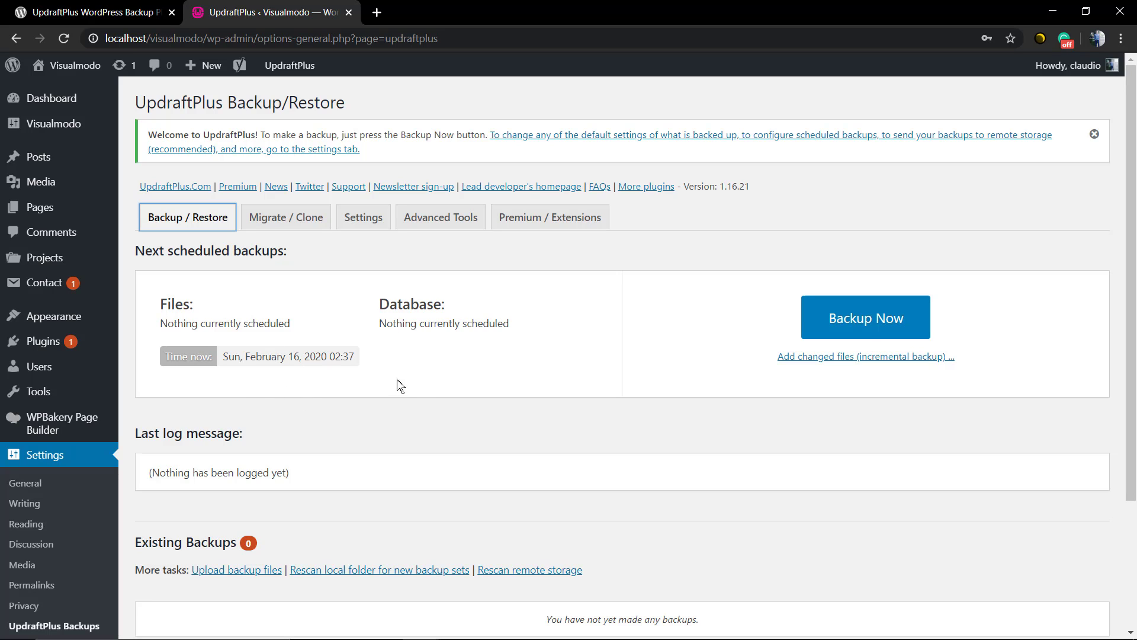
pyautogui.scroll(-2, 794, 324)
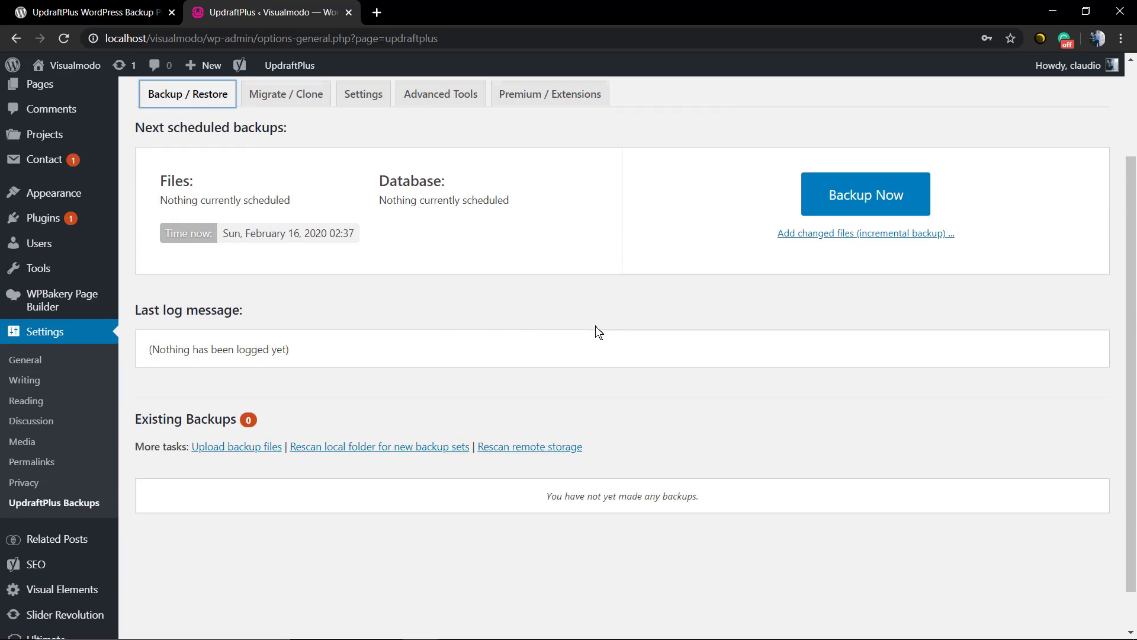
pyautogui.scroll(-1, 339, 335)
pyautogui.scroll(3, 330, 335)
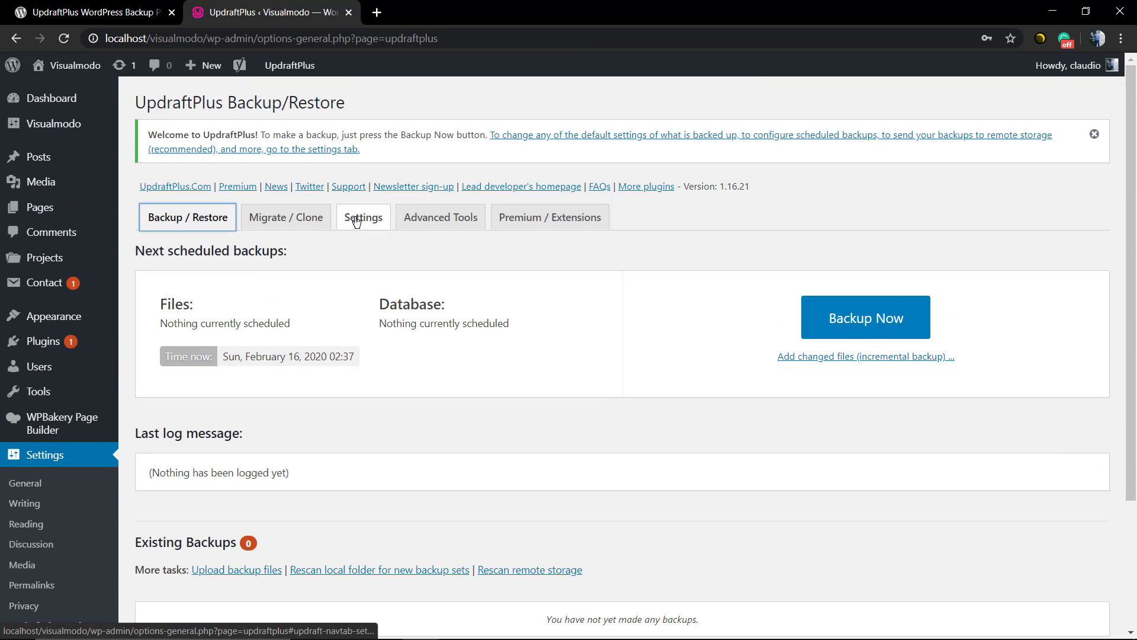
# Step: Open the UpdraftPlus settings and inspect the schedule choices for the files and database backups
pyautogui.click(319, 219)
pyautogui.click(348, 219)
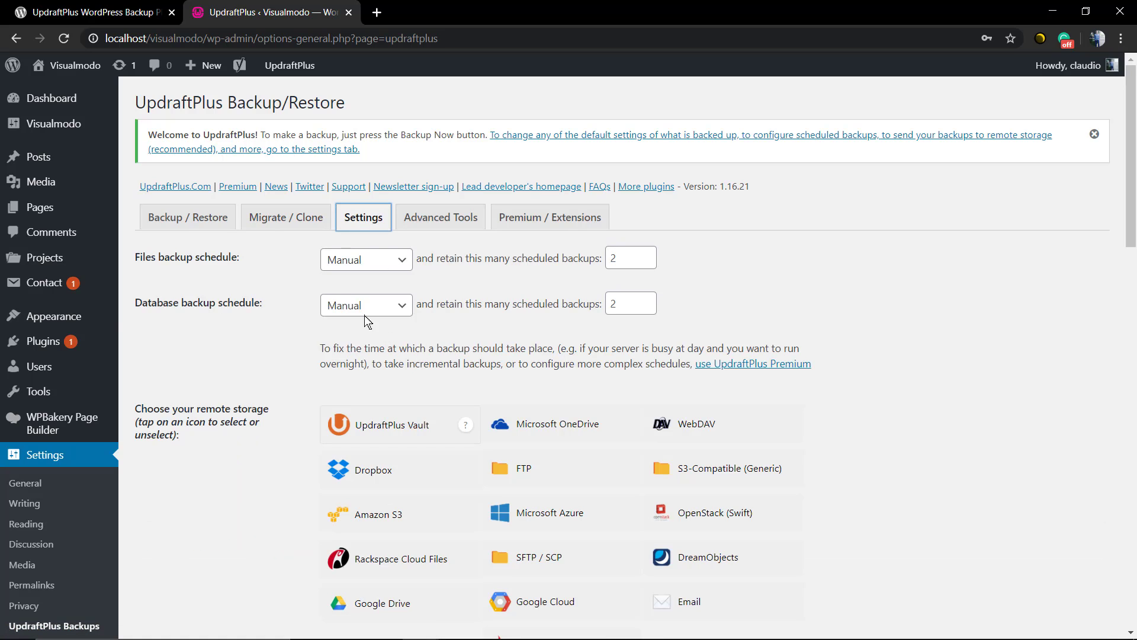
pyautogui.click(338, 263)
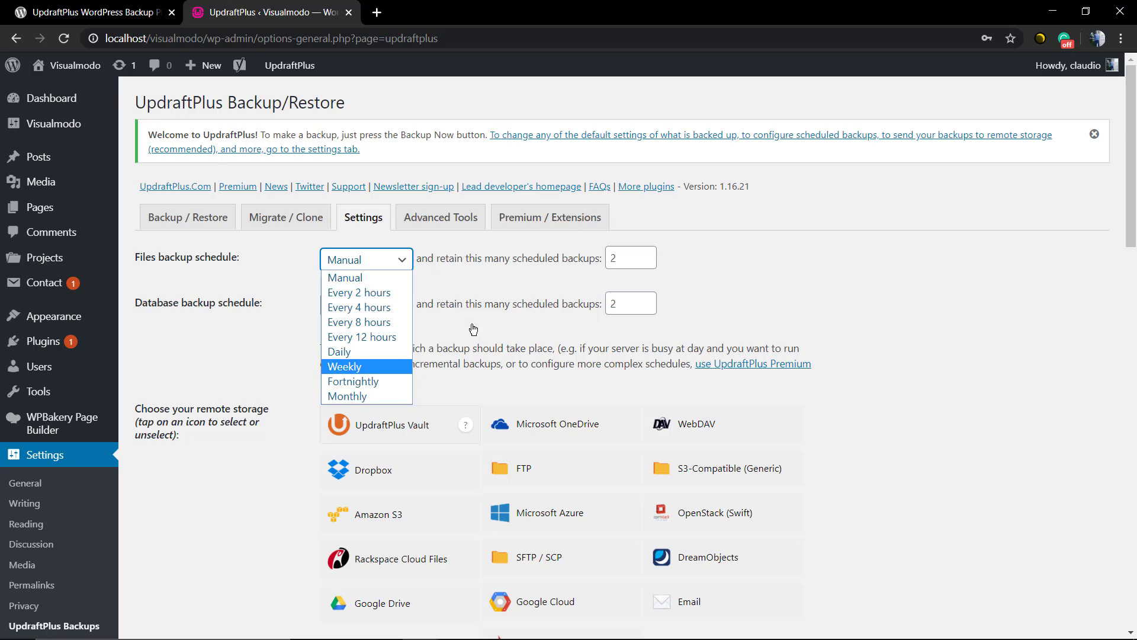
pyautogui.click(408, 261)
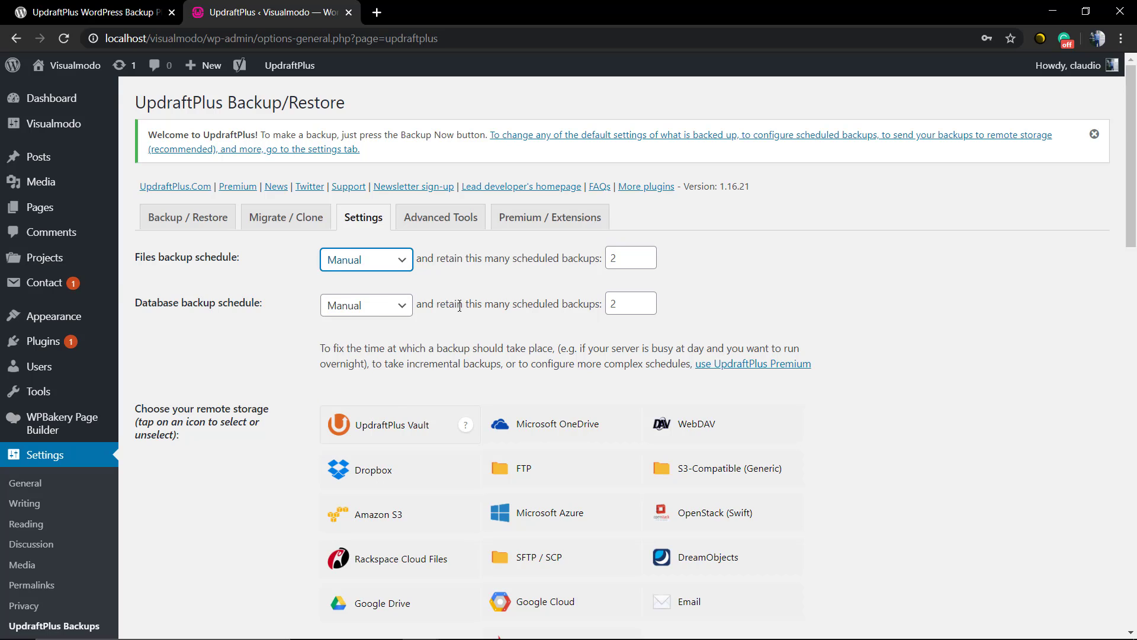
pyautogui.click(375, 313)
pyautogui.click(376, 319)
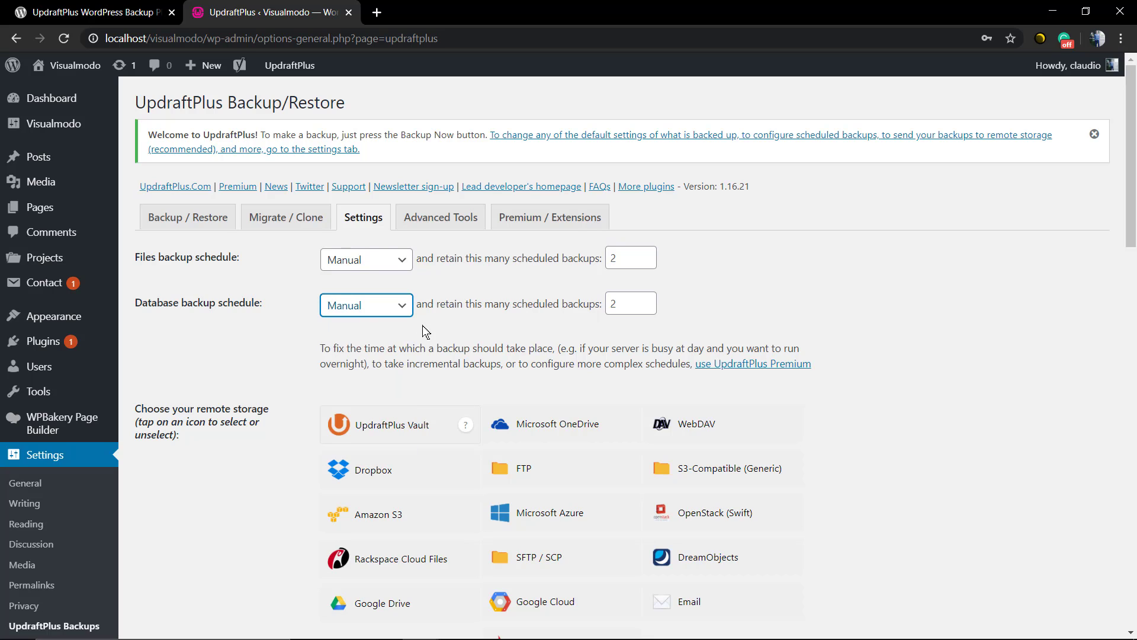
# Step: Examine the remote storage destinations and the inclusion and exclusion rules for the files backup
pyautogui.scroll(-2, 415, 332)
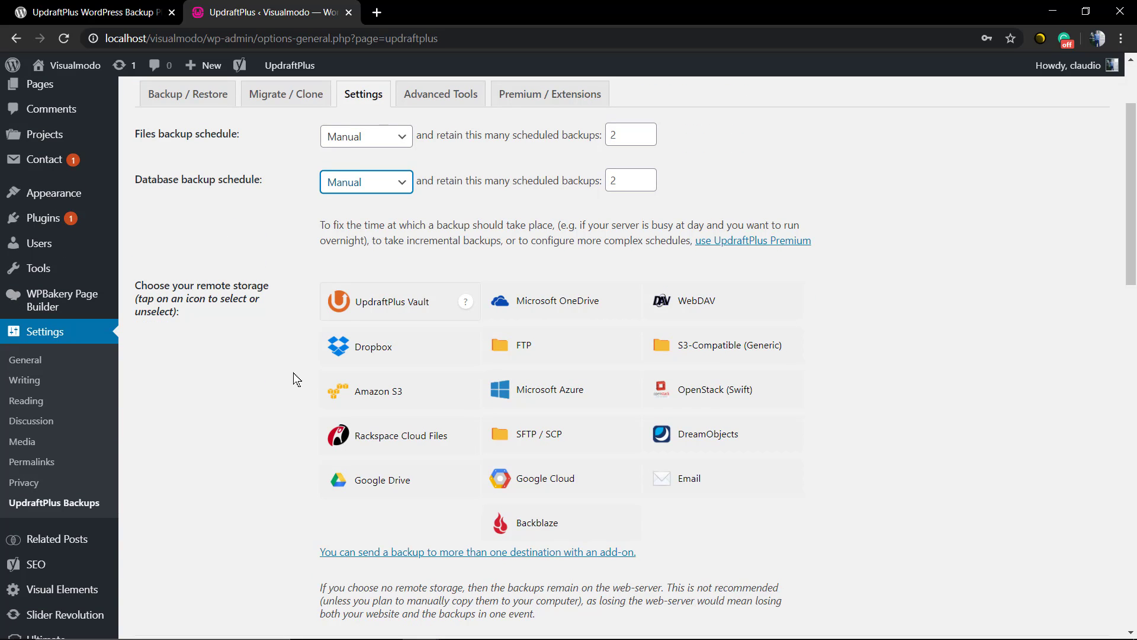
pyautogui.scroll(-2, 290, 396)
pyautogui.scroll(2, 290, 396)
pyautogui.scroll(-4, 391, 441)
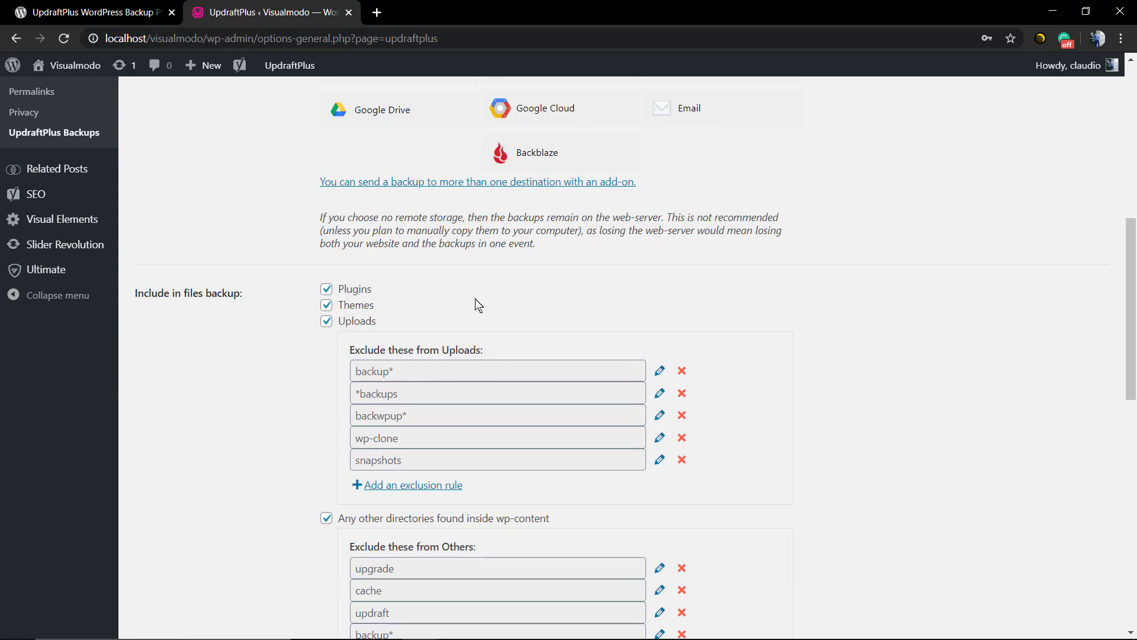
pyautogui.scroll(-2, 401, 386)
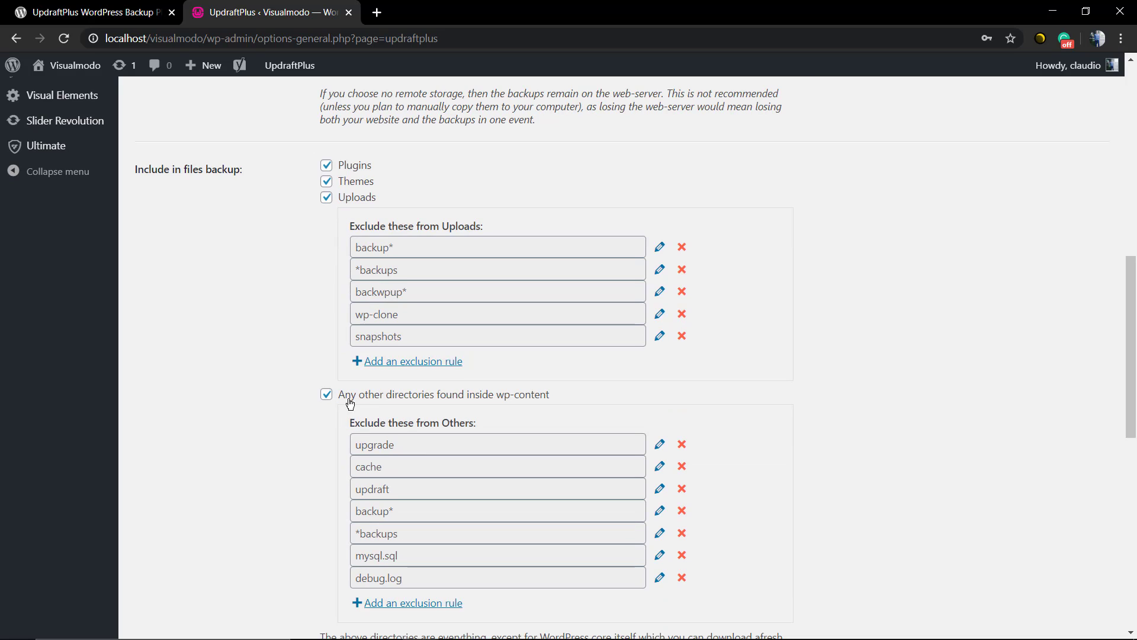
# Step: Review the exclusion rules for uploads and other directories, the database encryption and email report settings, and the remote storage choices
pyautogui.scroll(-2, 414, 390)
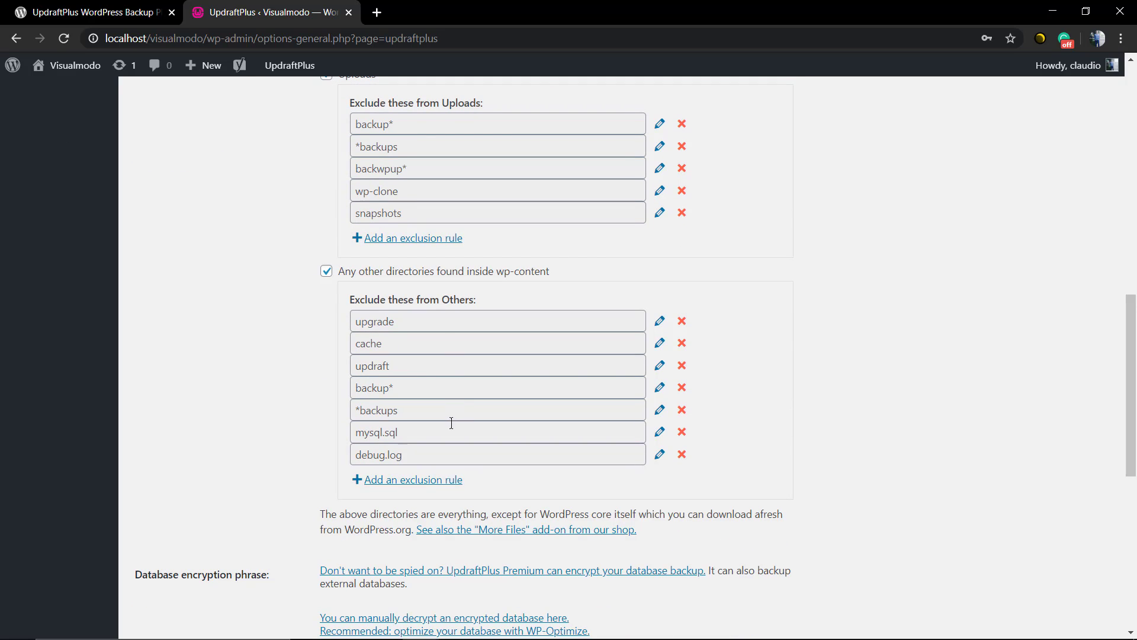
pyautogui.scroll(-4, 429, 323)
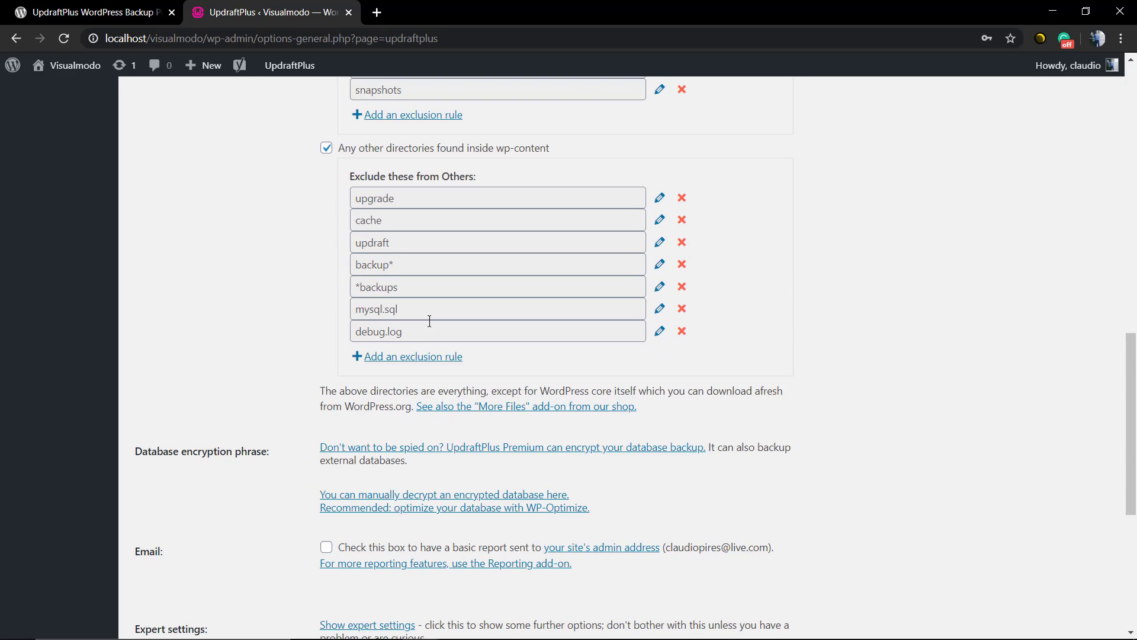
pyautogui.scroll(-4, 421, 344)
pyautogui.scroll(15, 408, 367)
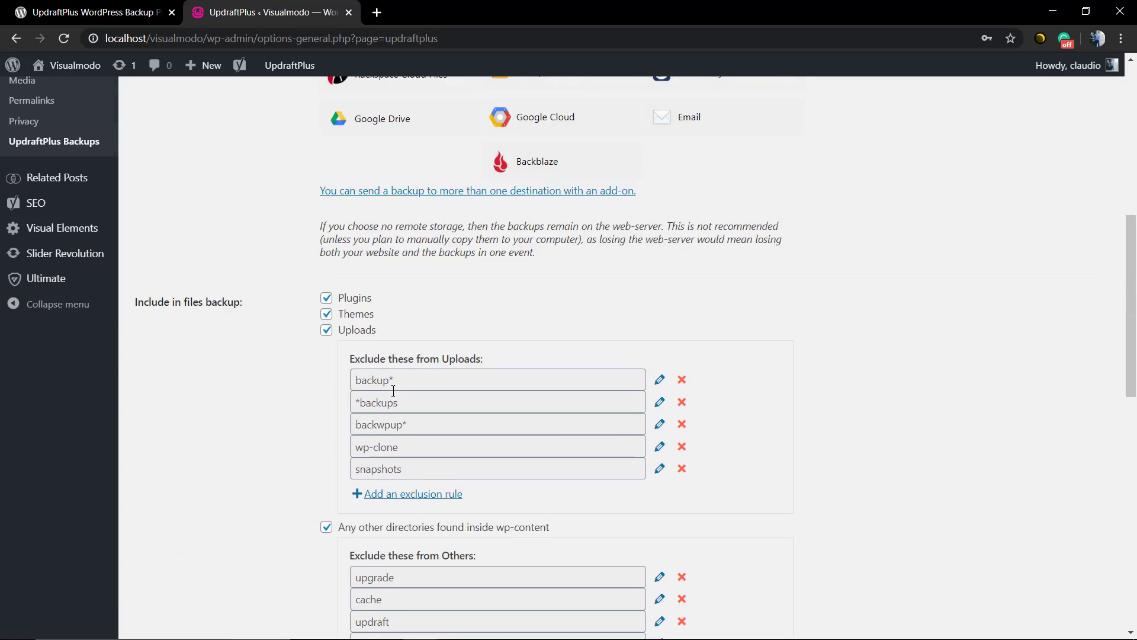
pyautogui.scroll(-3, 390, 400)
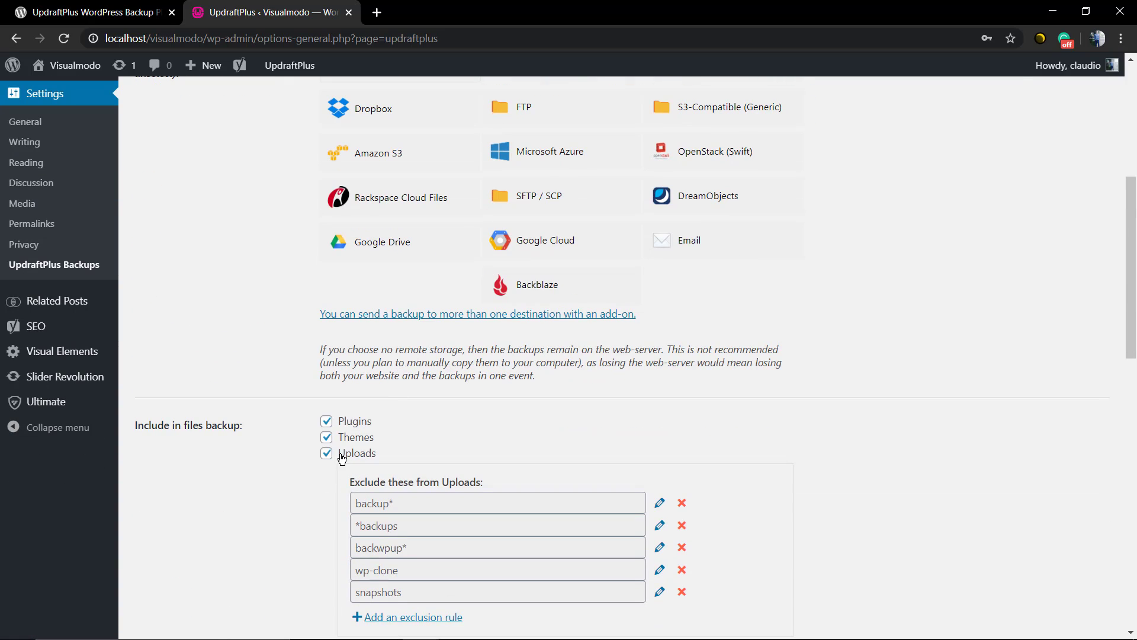
pyautogui.scroll(6, 351, 458)
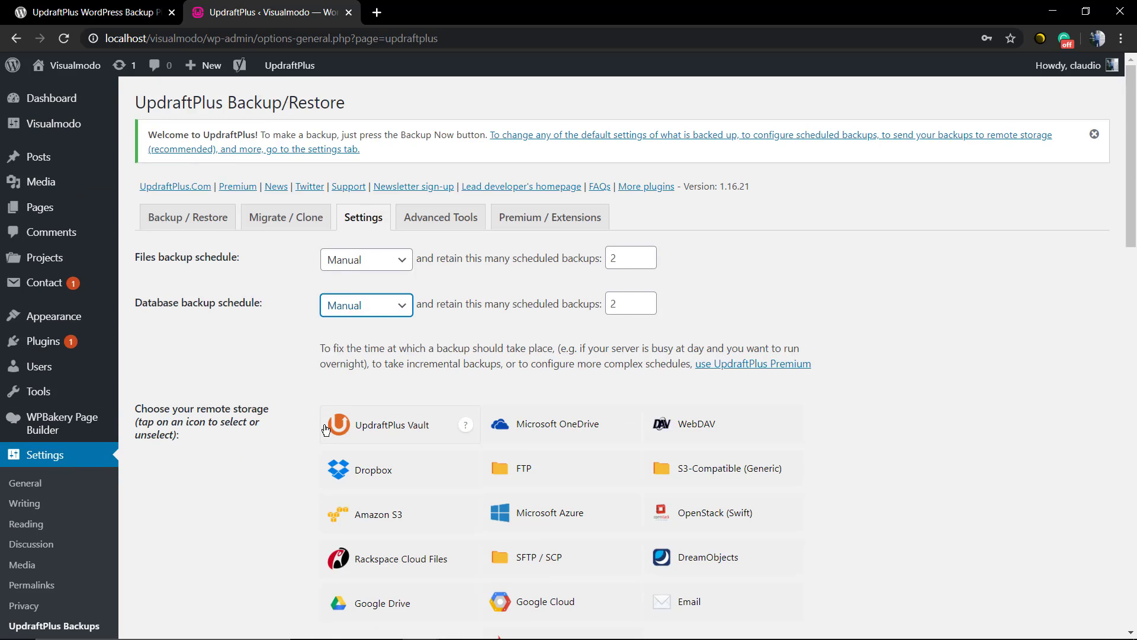
# Step: Start a new backup that includes both the database and the files from the Backup / Restore overview
pyautogui.click(177, 215)
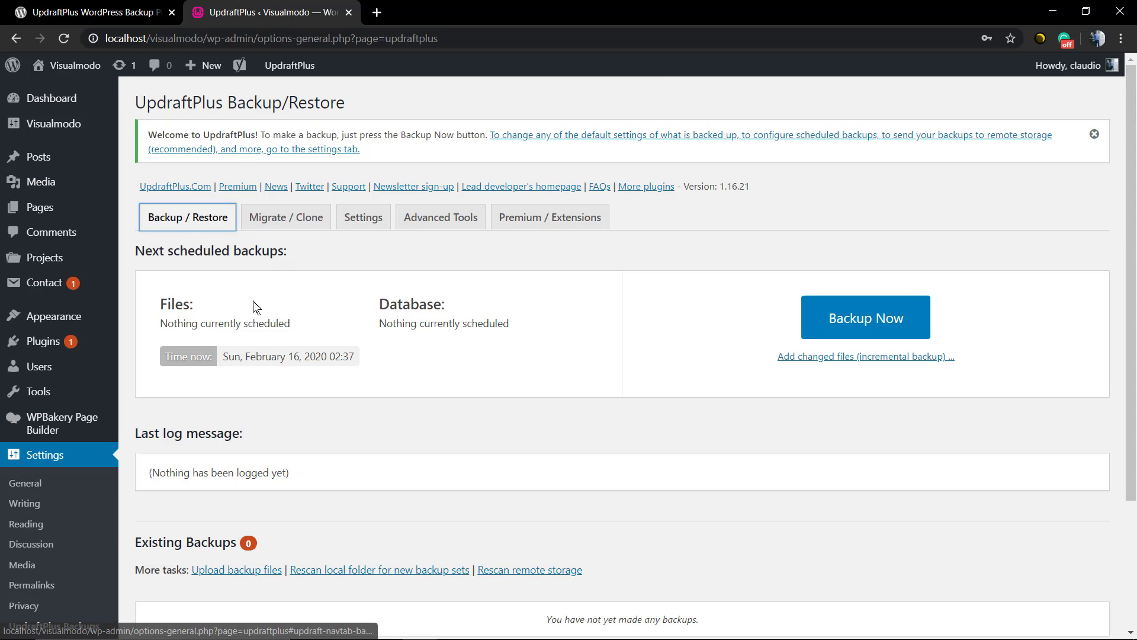
pyautogui.scroll(-2, 270, 363)
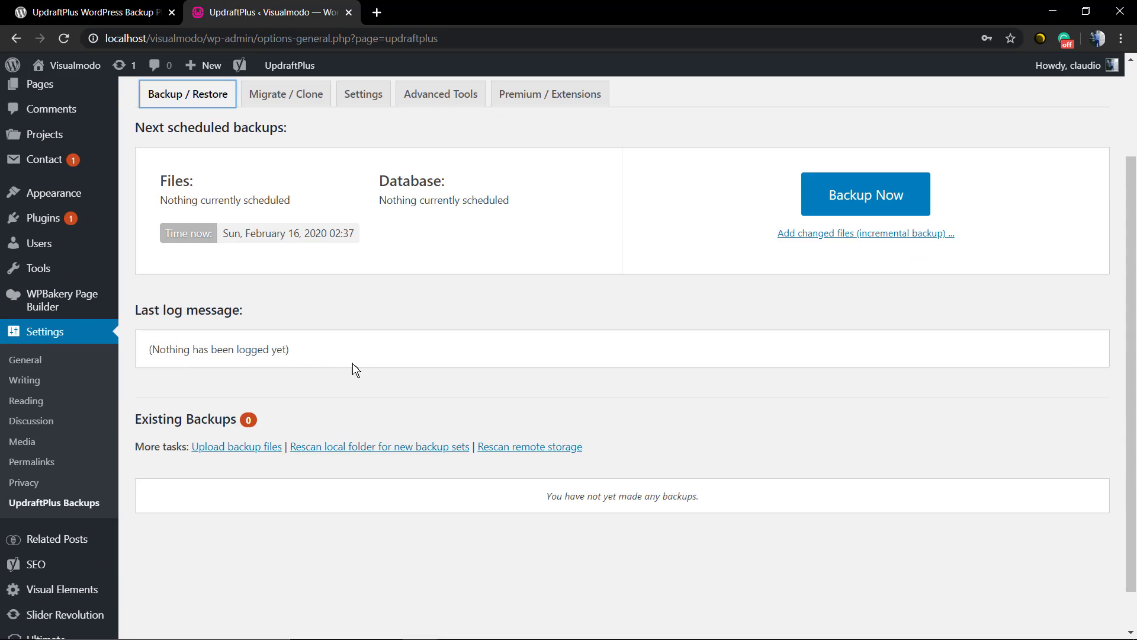
pyautogui.scroll(2, 353, 363)
pyautogui.click(822, 323)
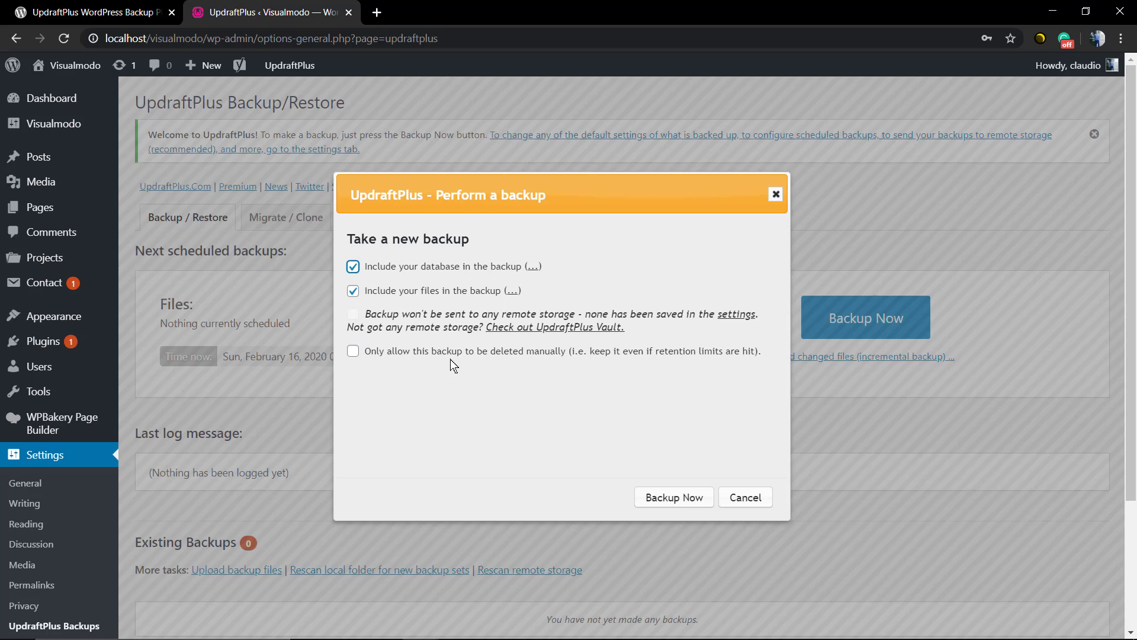
pyautogui.click(690, 499)
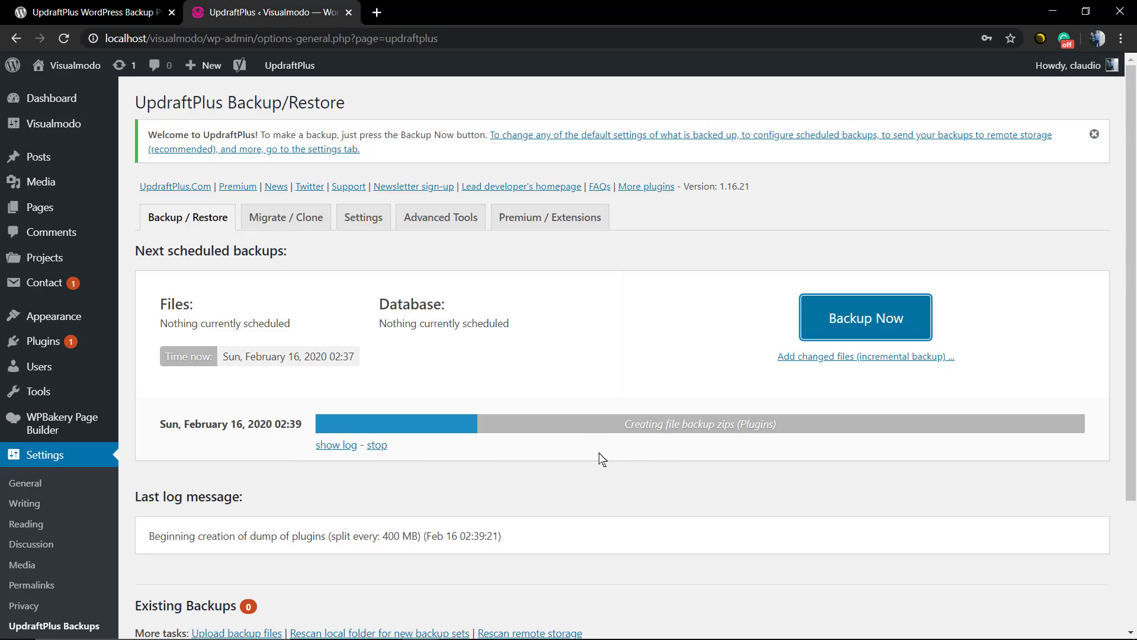
# Step: Examine the live log of the running backup and return to the backup progress overview
pyautogui.scroll(-2, 599, 453)
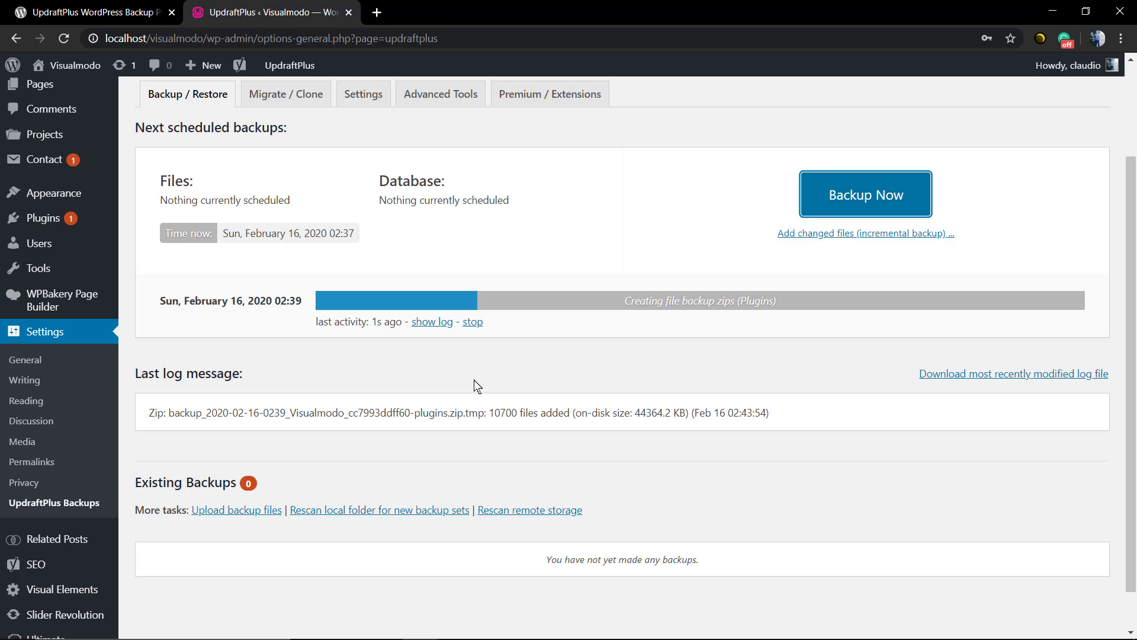
pyautogui.click(418, 322)
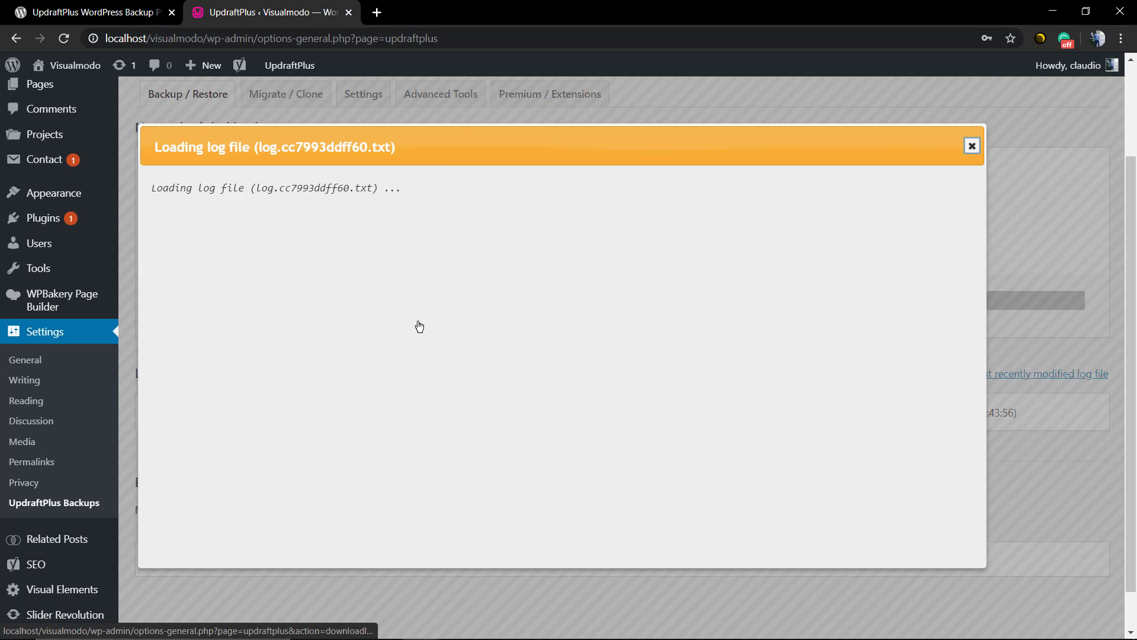
pyautogui.scroll(-4, 367, 304)
pyautogui.scroll(-5, 366, 303)
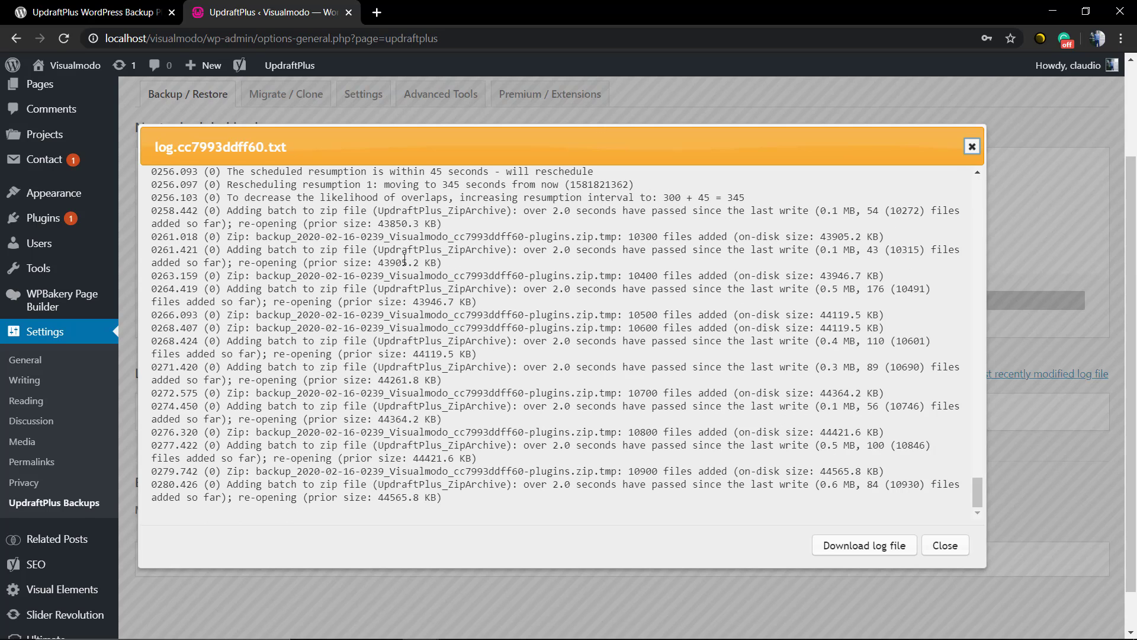
pyautogui.scroll(-1, 405, 259)
pyautogui.scroll(2, 405, 365)
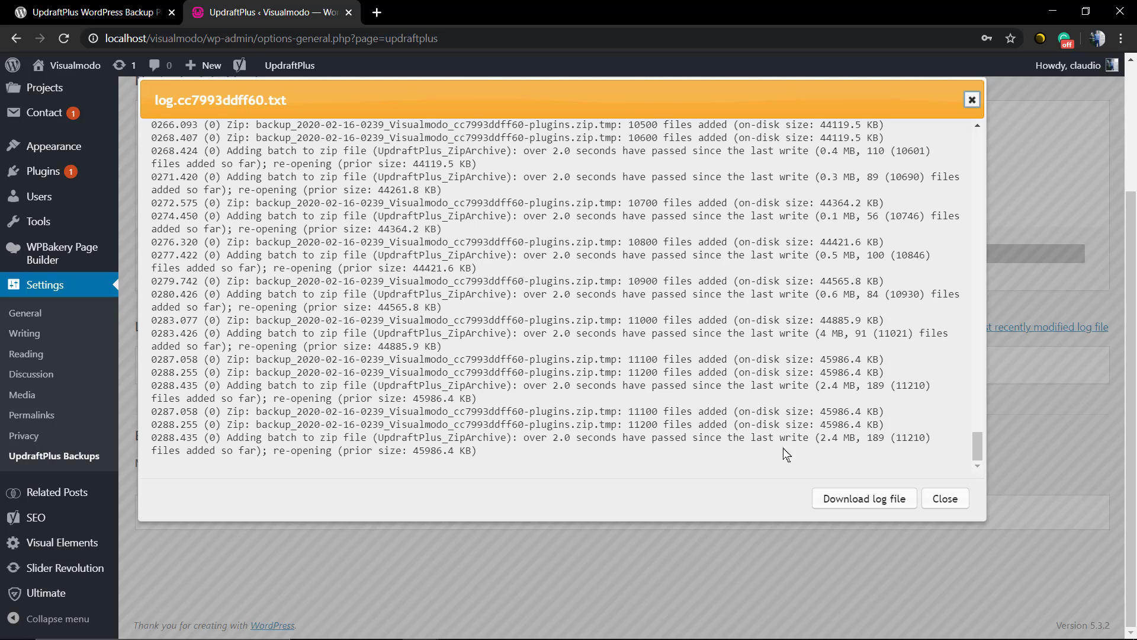
pyautogui.click(945, 498)
pyautogui.scroll(2, 590, 353)
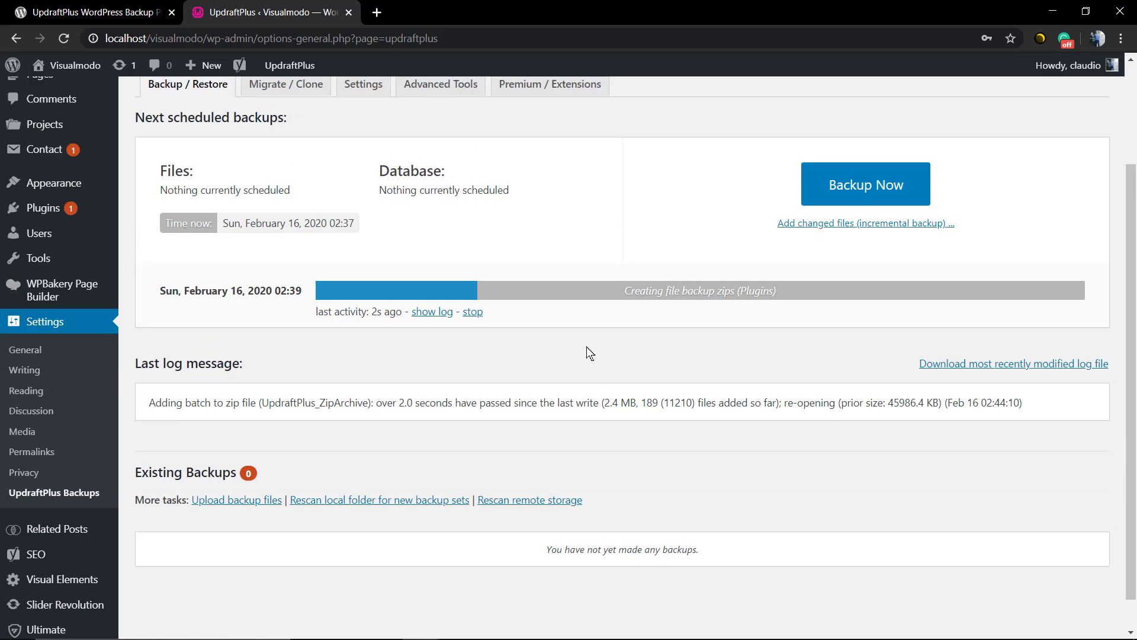
pyautogui.scroll(2, 590, 353)
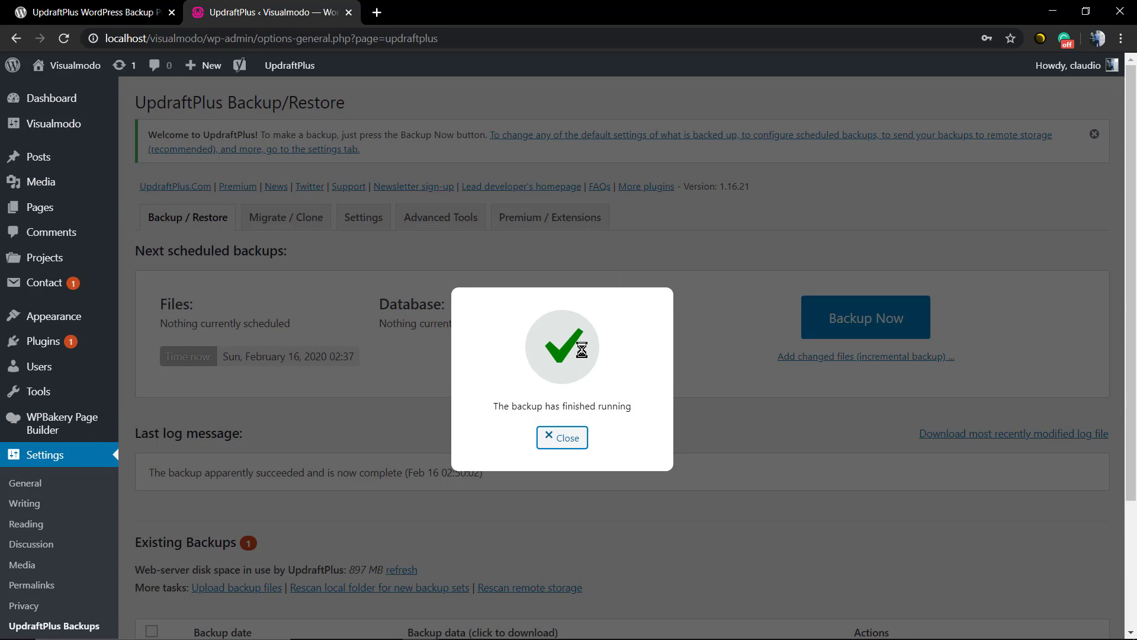
# Step: Dismiss the backup completion message and go to the list of existing backups
pyautogui.press('Escape')
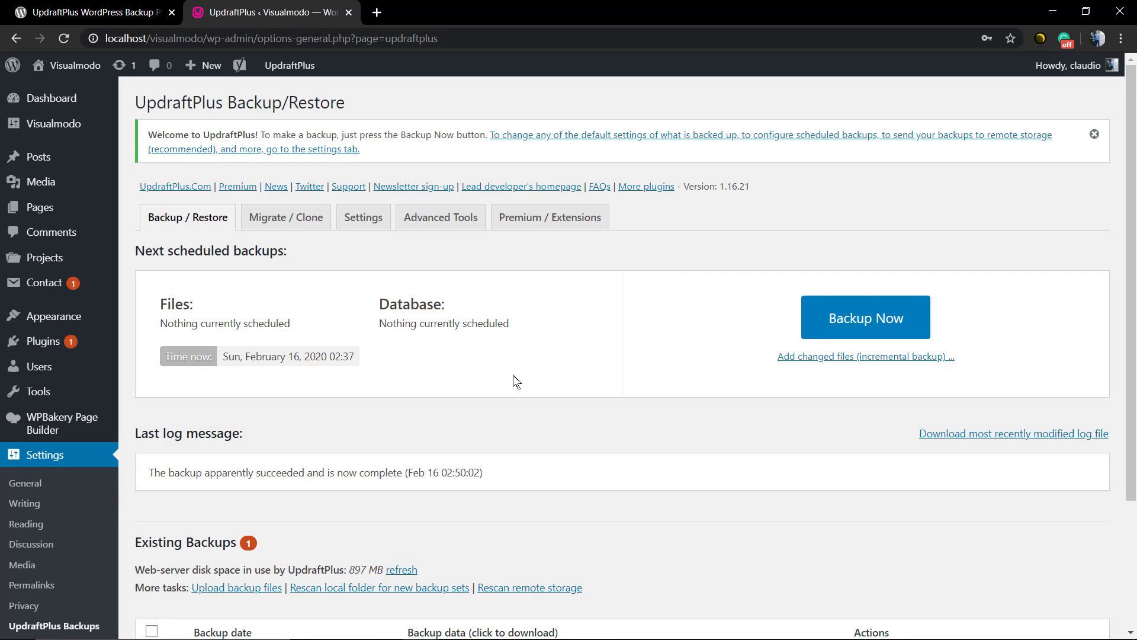
pyautogui.scroll(-2, 403, 386)
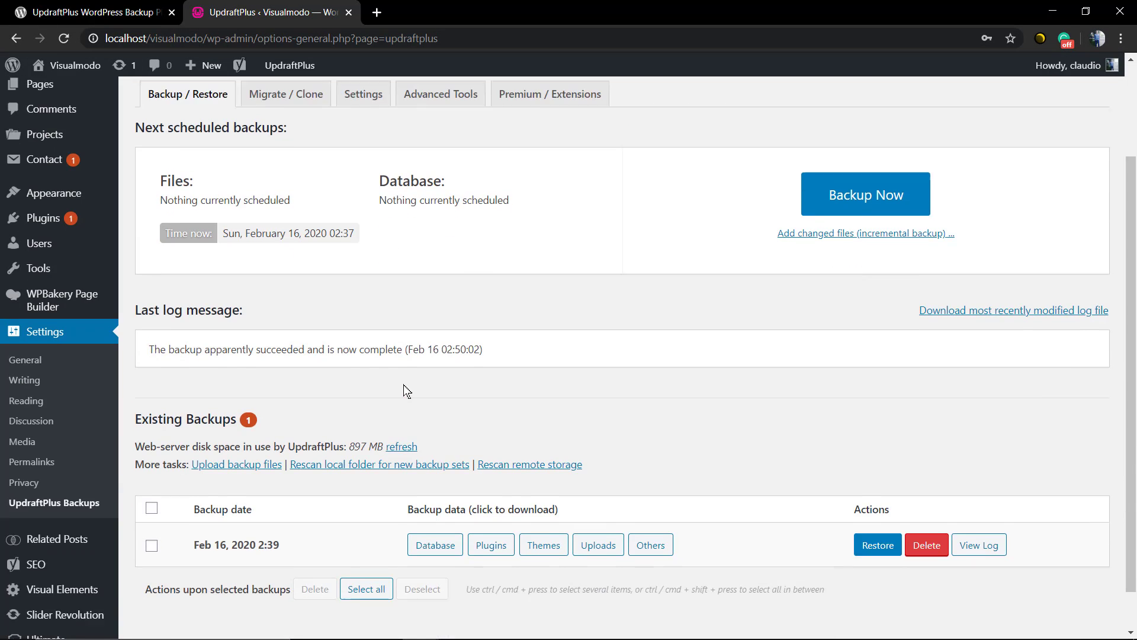
pyautogui.scroll(-1, 408, 391)
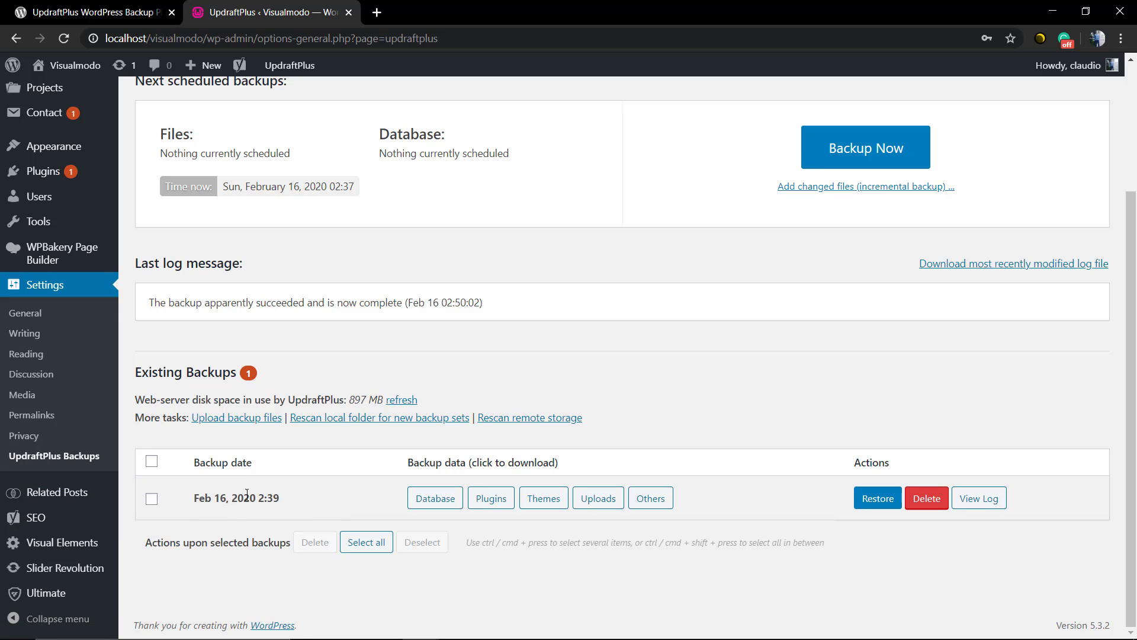
# Step: Select the Feb 16, 2020 2:39 backup, inspect its downloadable data sets, and deselect it
pyautogui.click(154, 499)
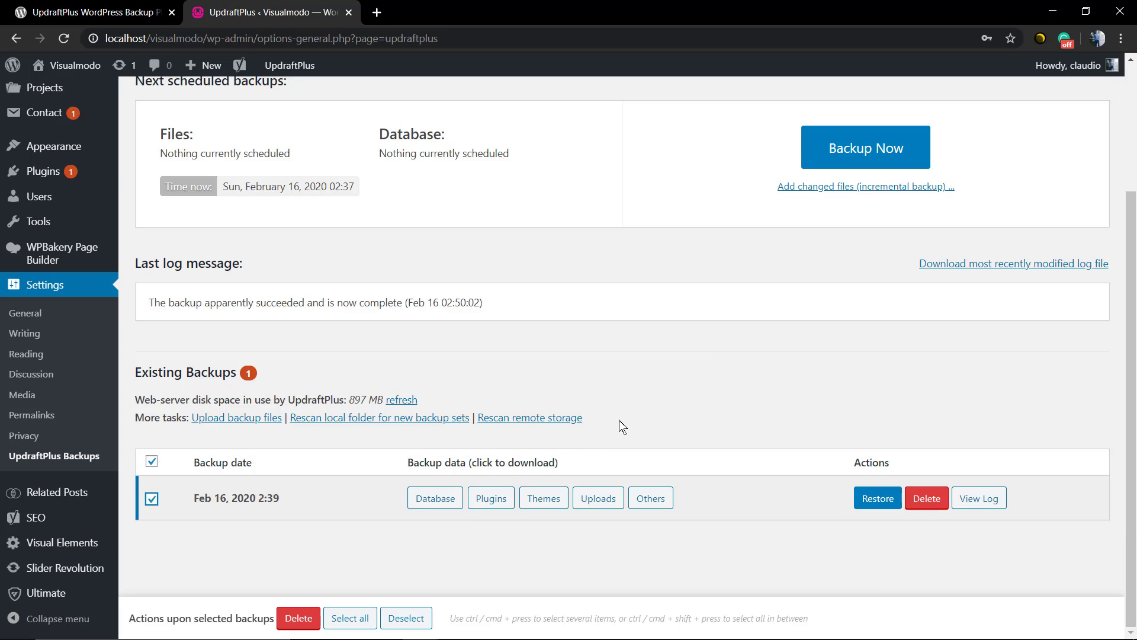
pyautogui.scroll(3, 418, 503)
pyautogui.scroll(-3, 318, 504)
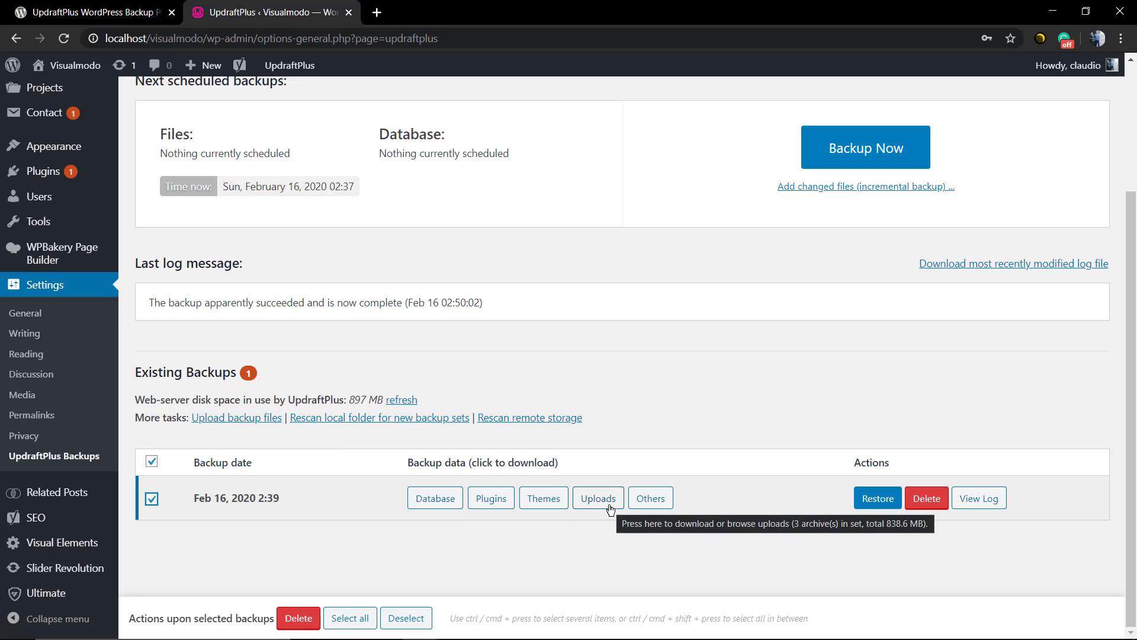
pyautogui.click(151, 499)
pyautogui.scroll(1, 292, 402)
pyautogui.scroll(2, 292, 402)
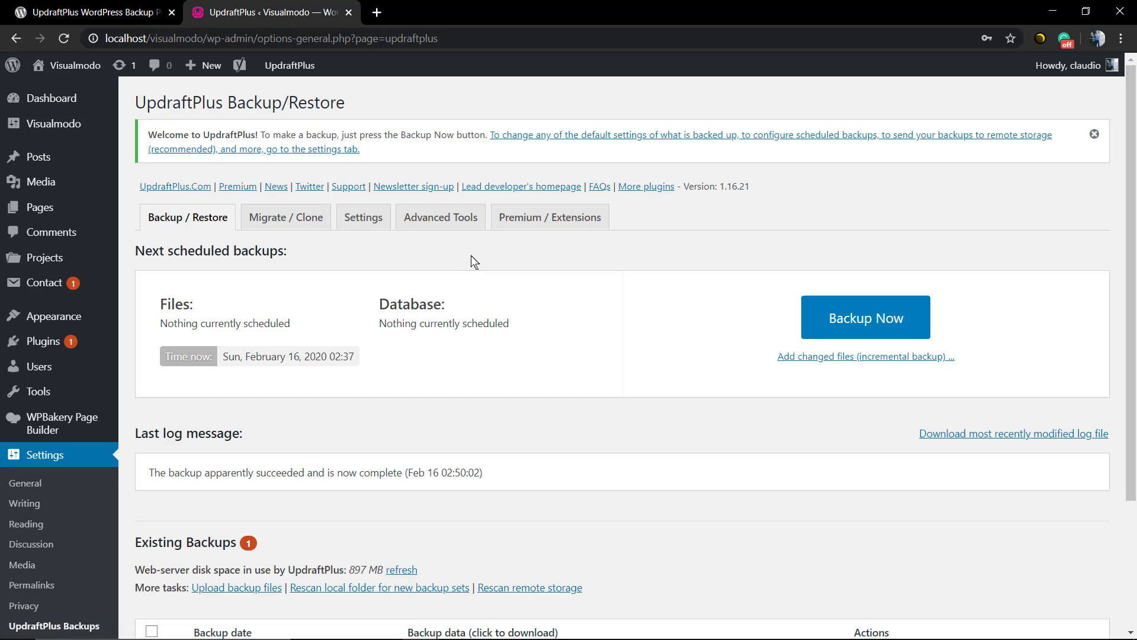
# Step: Rescan the local folder for new backup sets
pyautogui.scroll(-3, 513, 290)
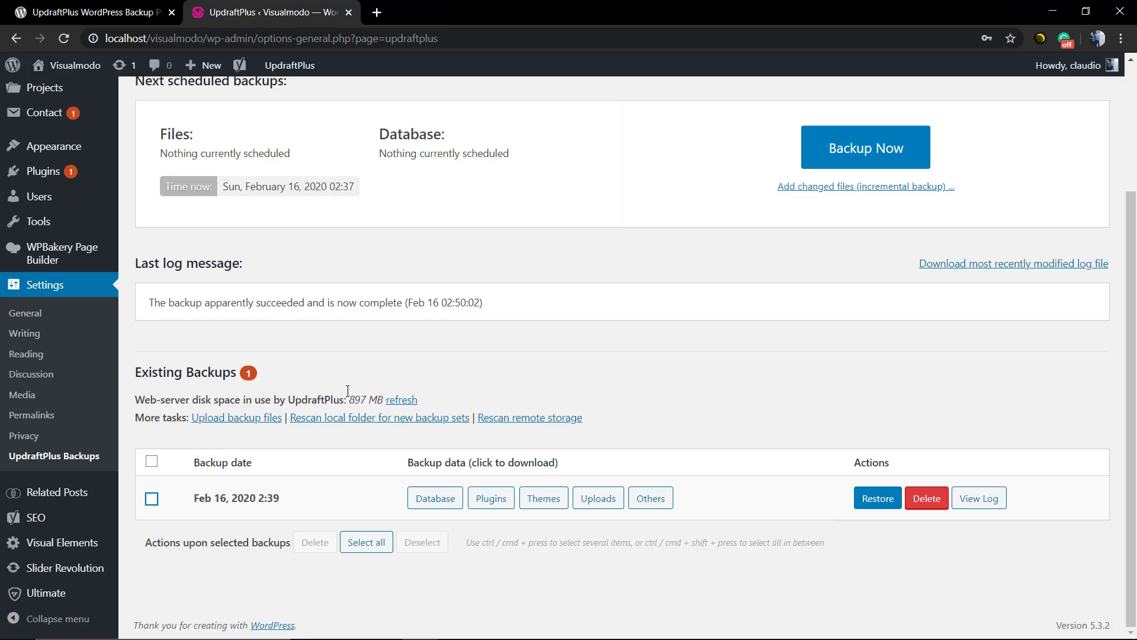
pyautogui.click(352, 421)
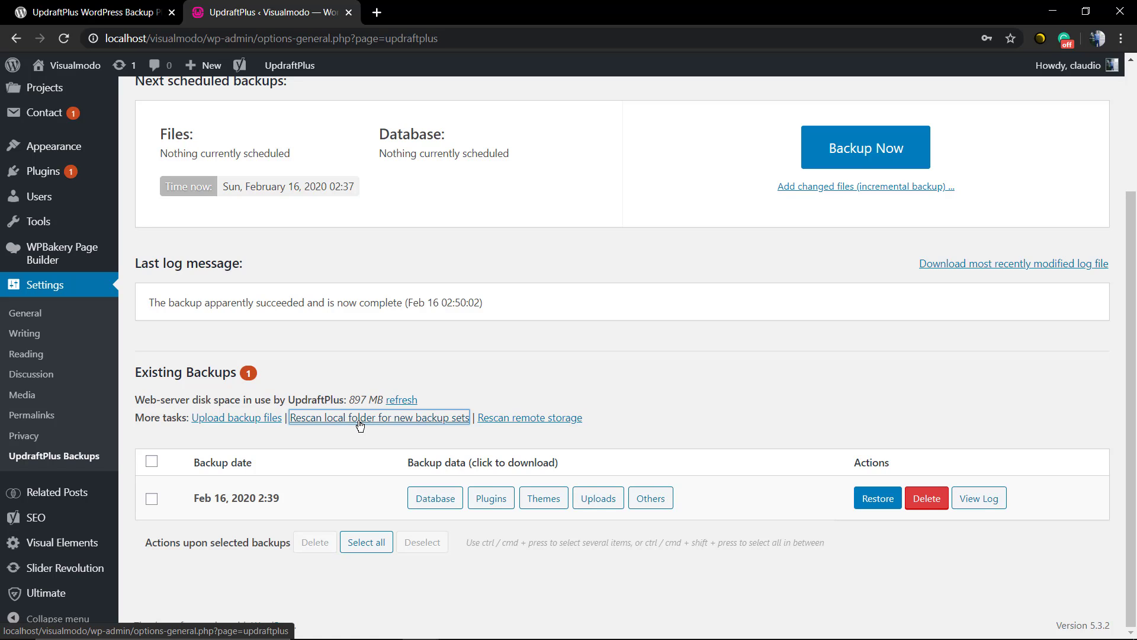
pyautogui.scroll(3, 363, 366)
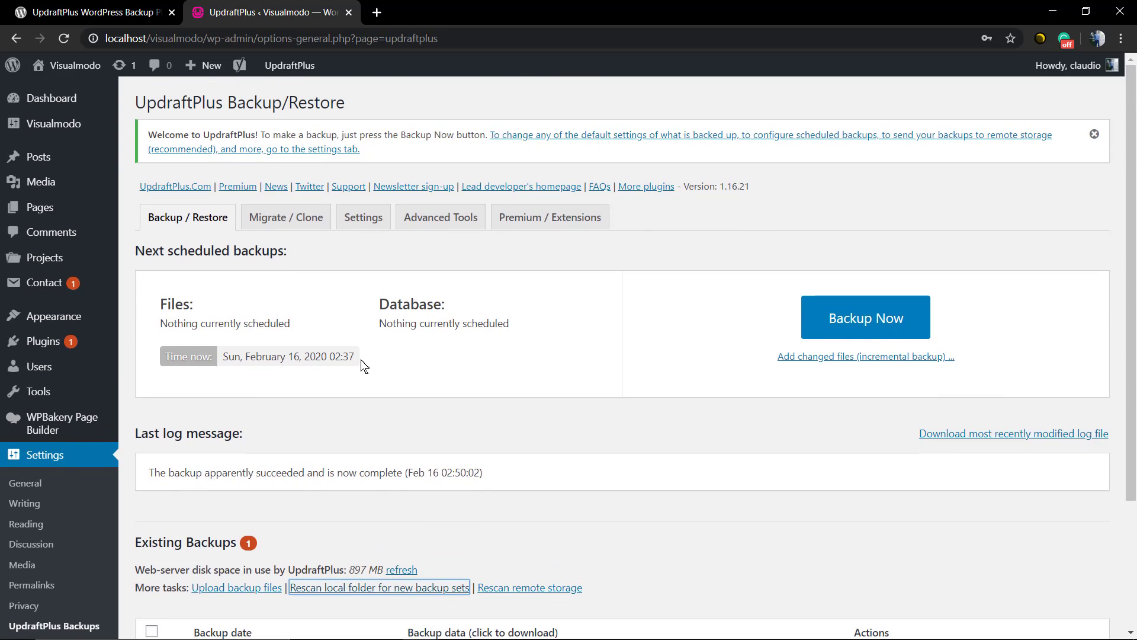
# Step: Review the Migrate / Clone page, covering the temporary UpdraftClone and the site migration options
pyautogui.click(275, 231)
pyautogui.scroll(-2, 294, 224)
pyautogui.scroll(2, 294, 224)
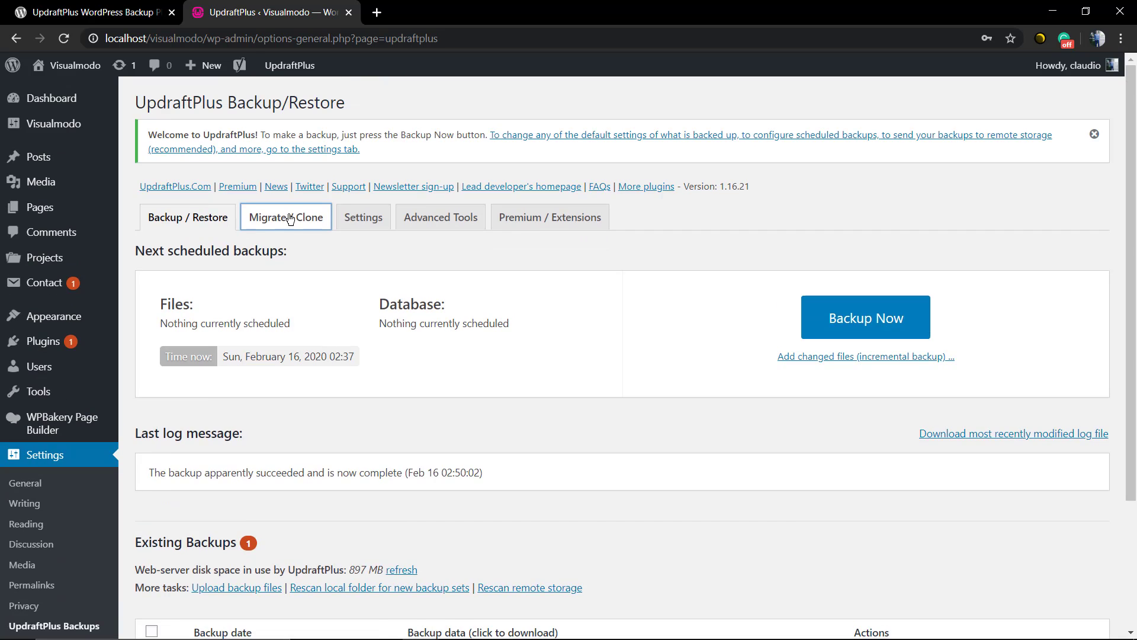
pyautogui.click(293, 220)
pyautogui.scroll(-2, 301, 277)
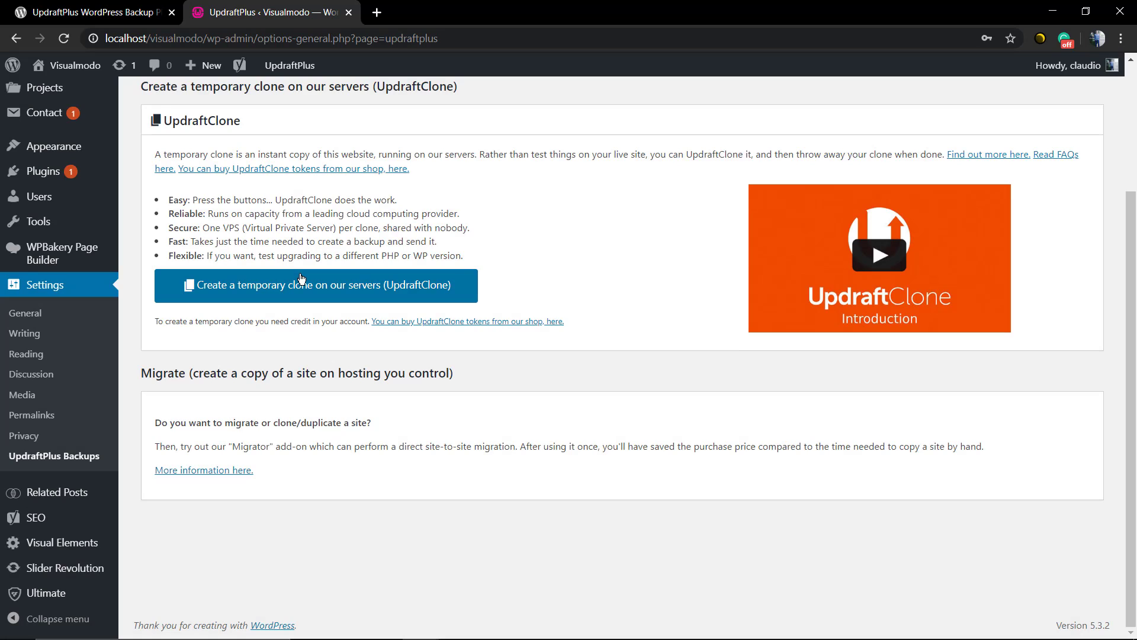
pyautogui.scroll(3, 301, 279)
# Step: Return to the existing backups and view the log of the Feb 16, 2020 2:39 backup
pyautogui.click(356, 222)
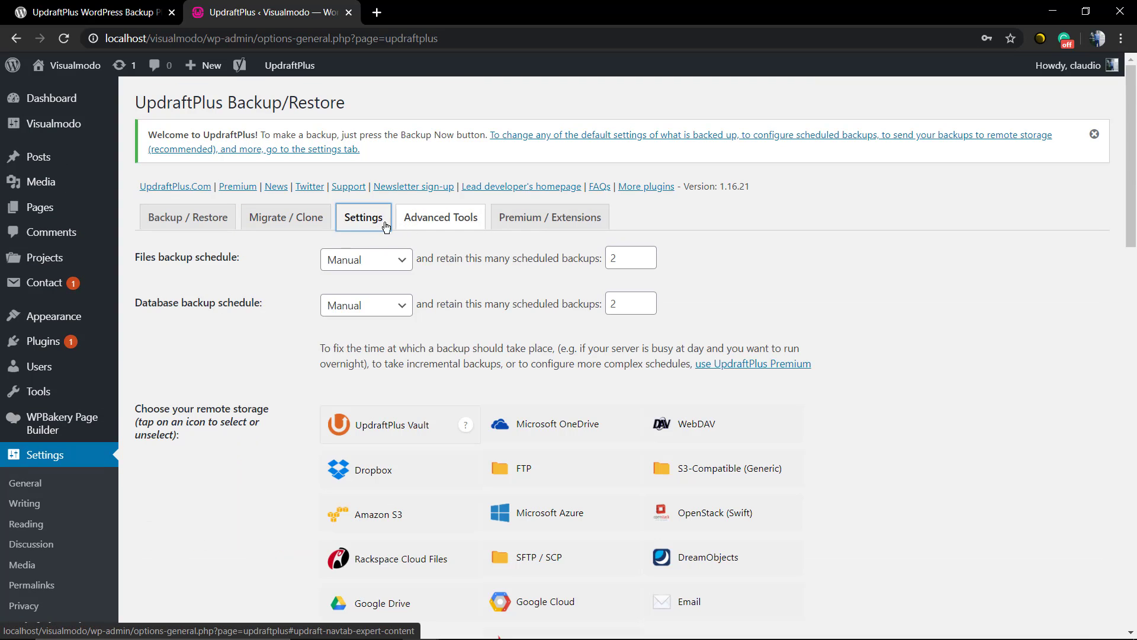
pyautogui.click(188, 224)
pyautogui.scroll(-3, 248, 285)
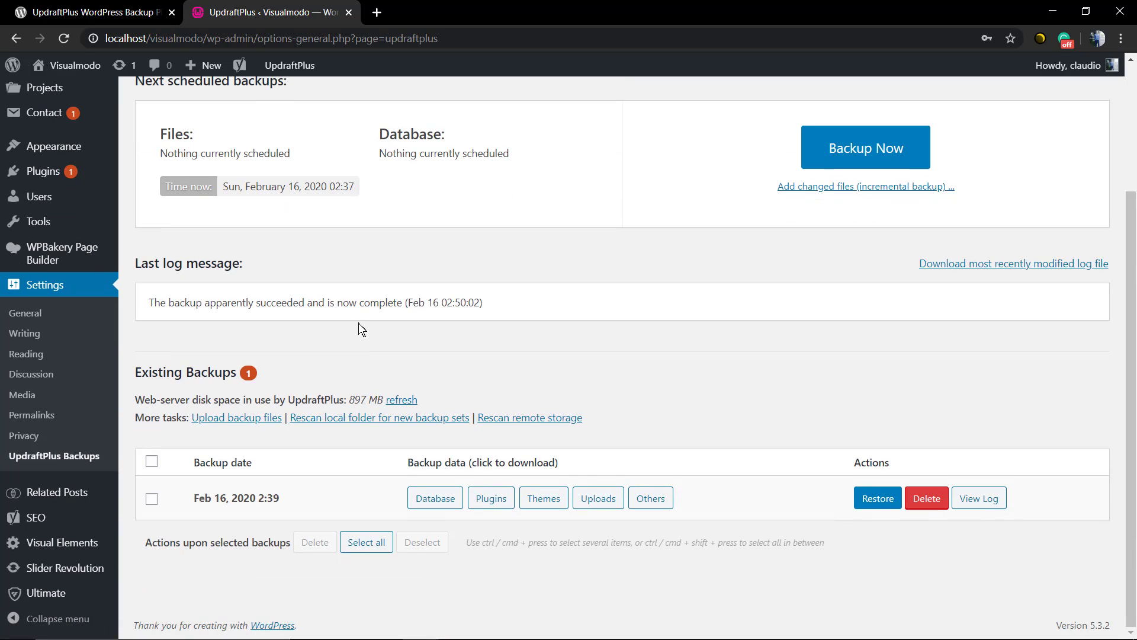
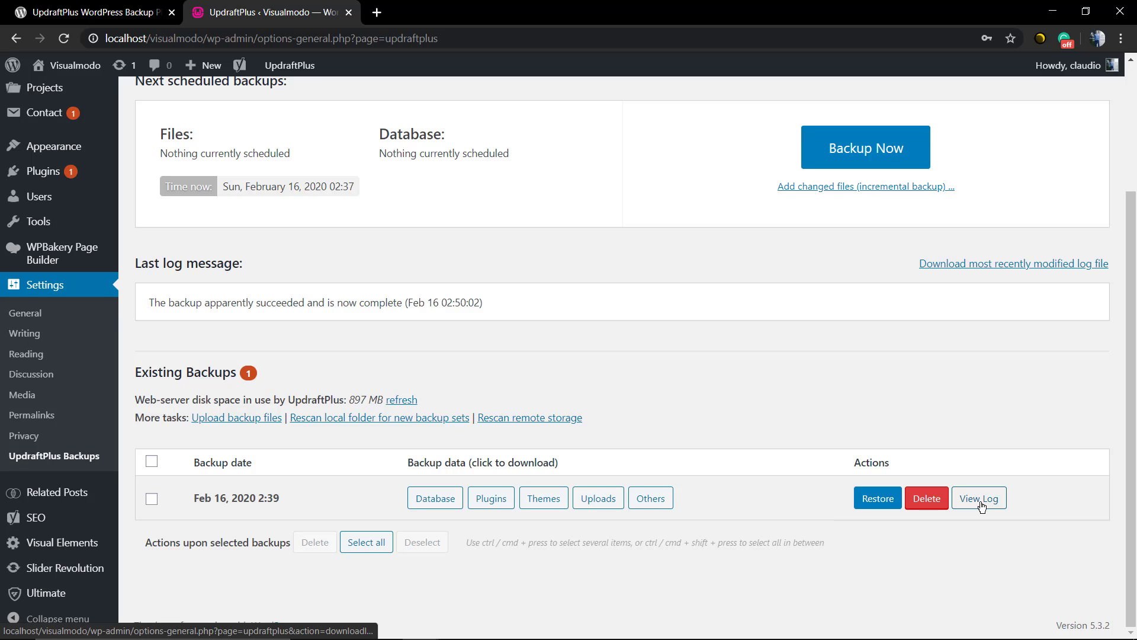
pyautogui.click(980, 501)
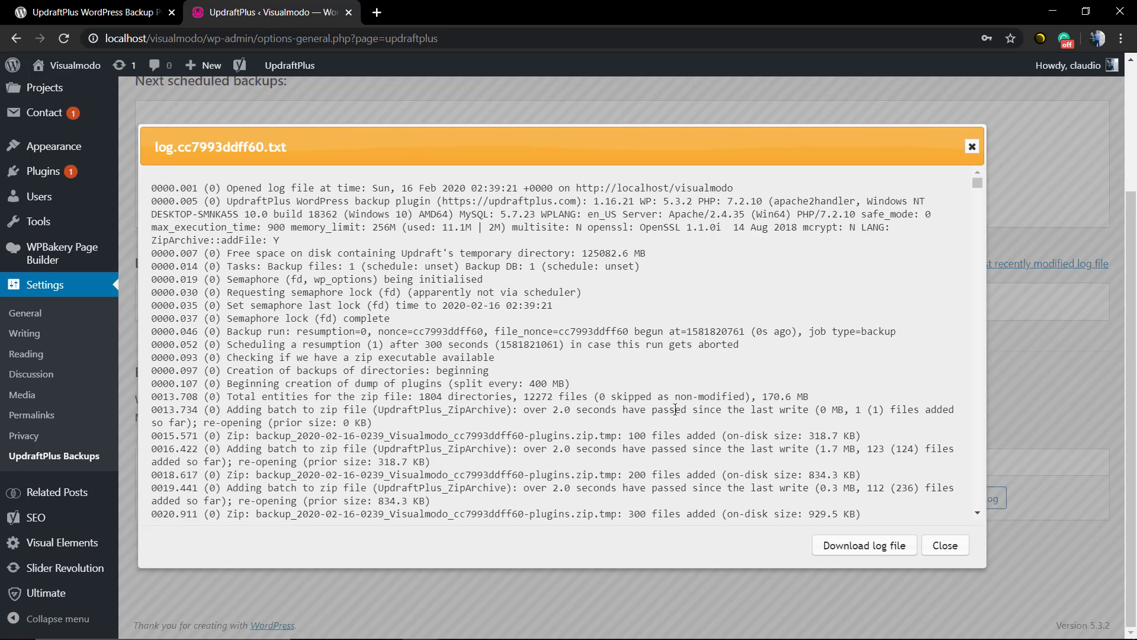
pyautogui.scroll(-20, 798, 475)
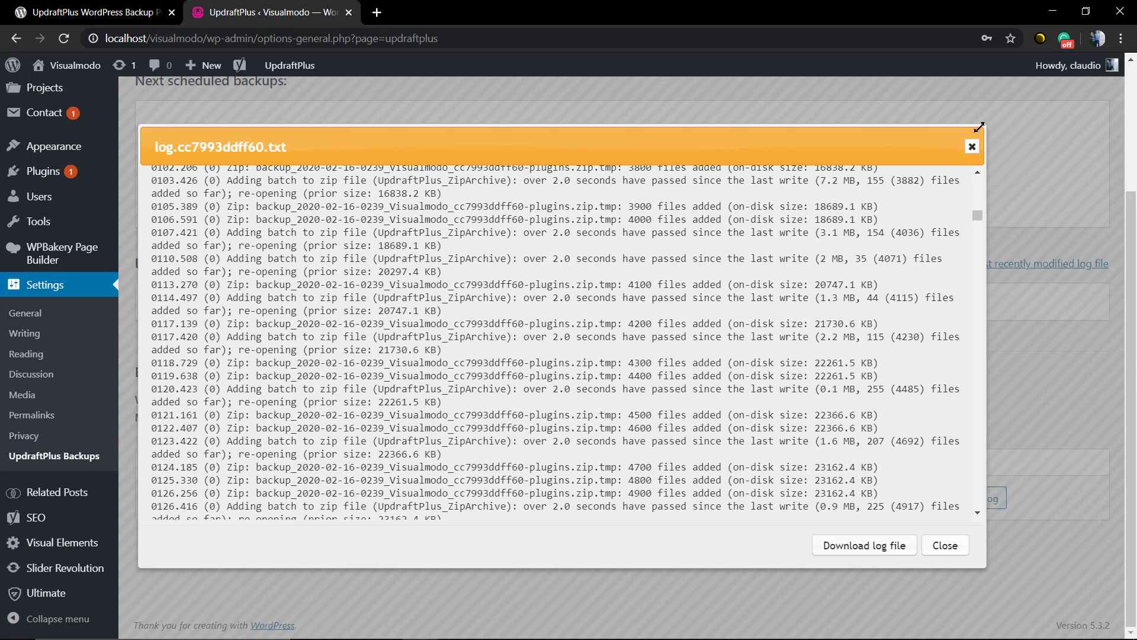
pyautogui.click(972, 147)
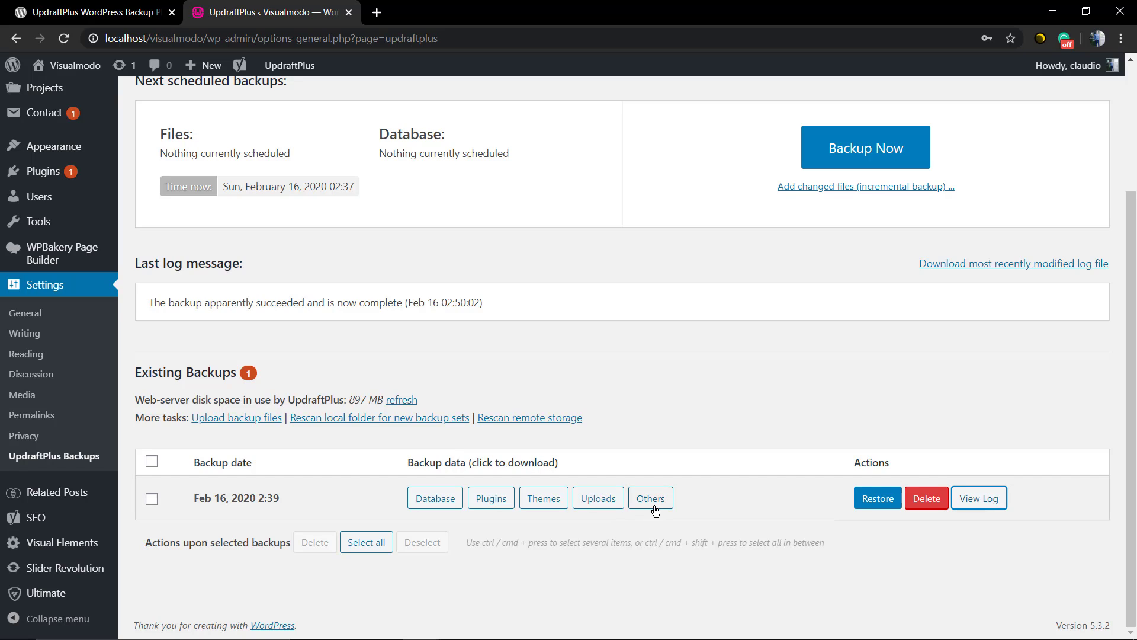
# Step: Select all existing backups and prepare the database archive of the Feb 16, 2020 2:39 backup for download
pyautogui.click(151, 501)
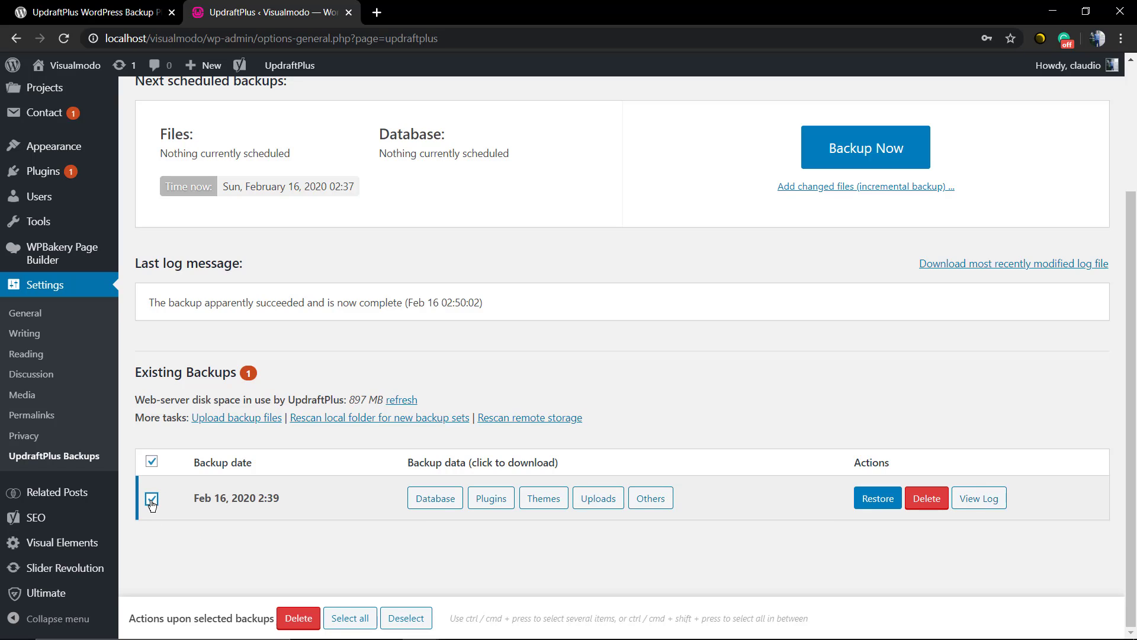
pyautogui.click(355, 619)
pyautogui.click(437, 498)
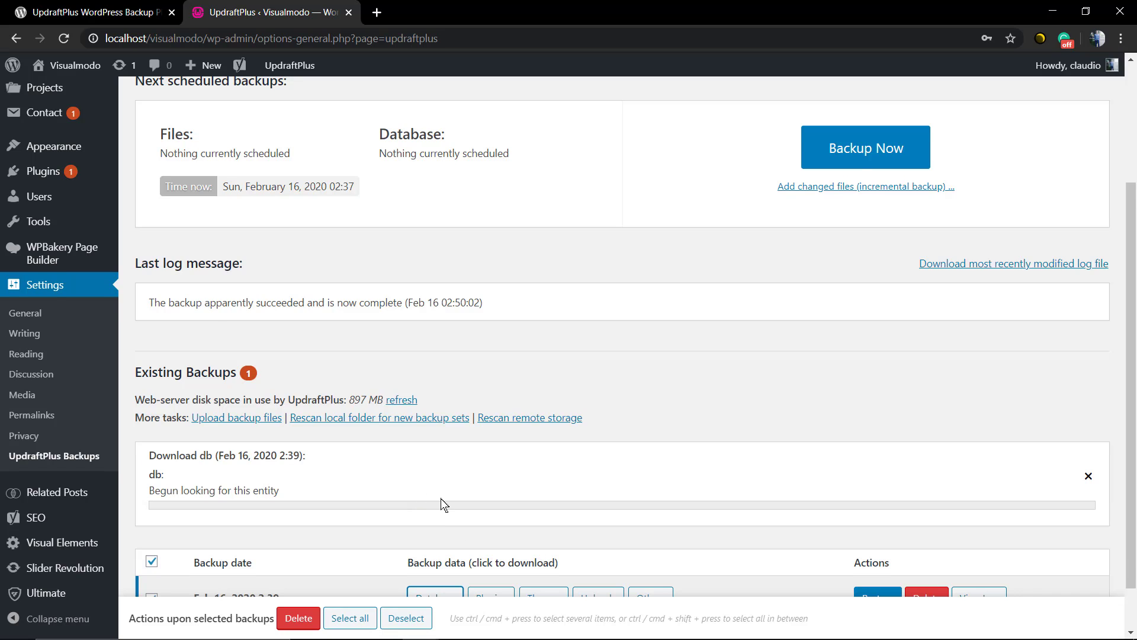
pyautogui.scroll(-1, 443, 504)
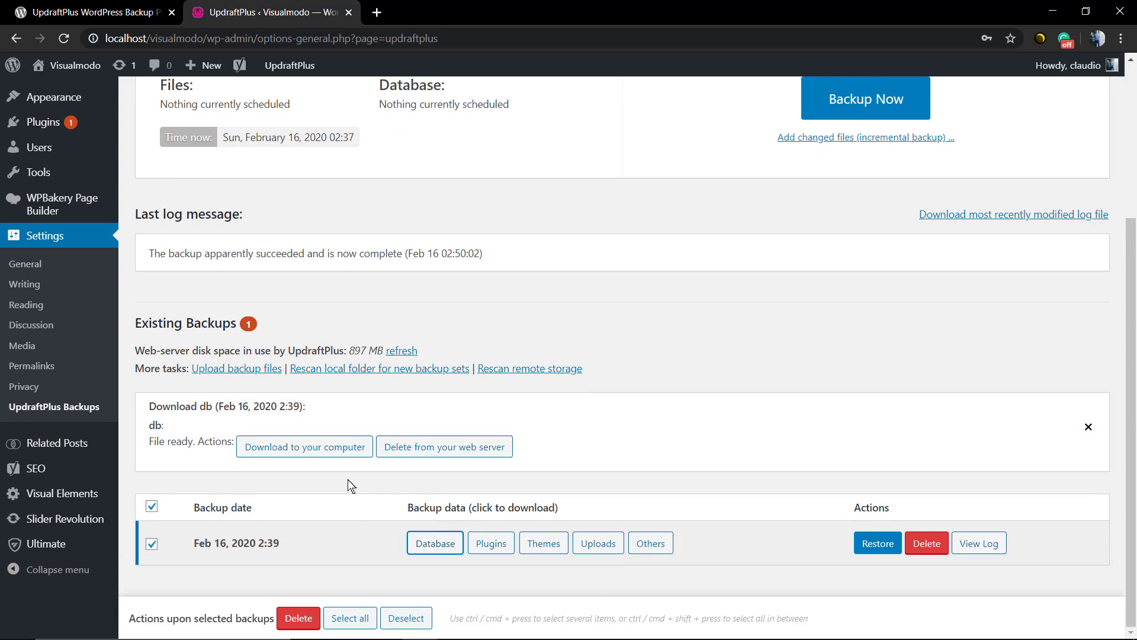
# Step: Download the database and plugins archives of the Feb 16, 2020 2:39 backup to the computer
pyautogui.click(314, 453)
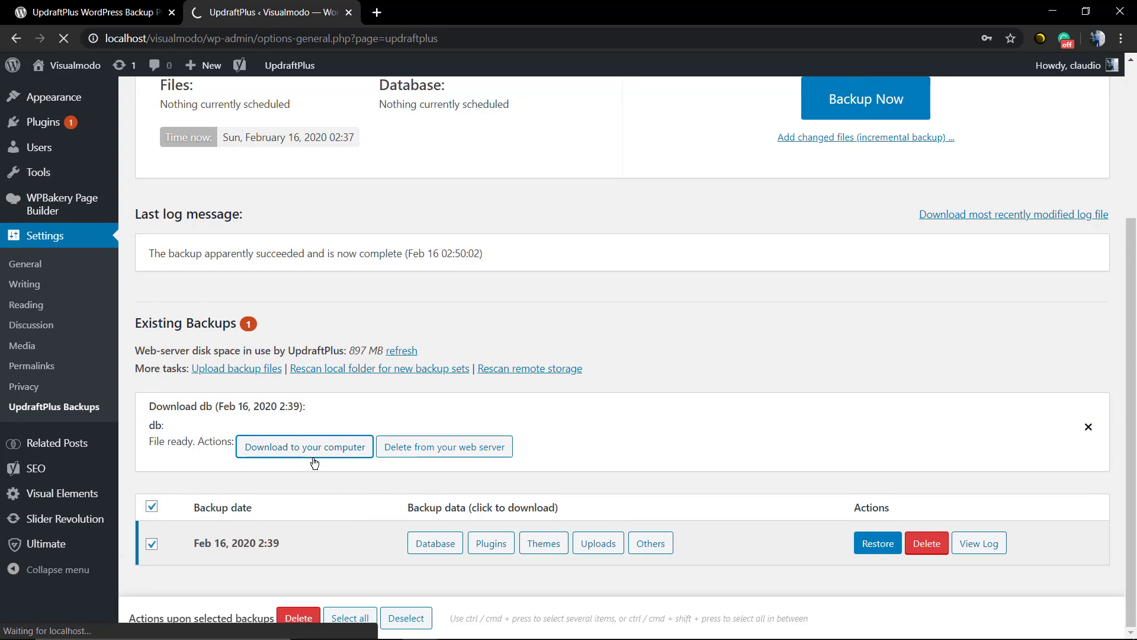
pyautogui.click(501, 539)
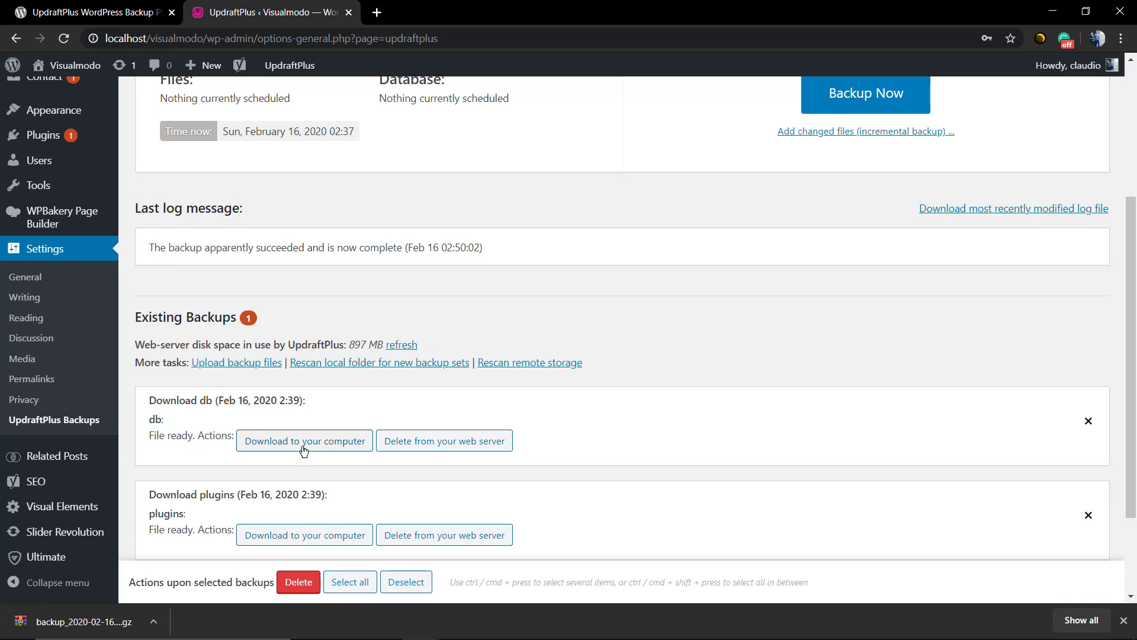
pyautogui.scroll(-2, 304, 450)
pyautogui.click(313, 414)
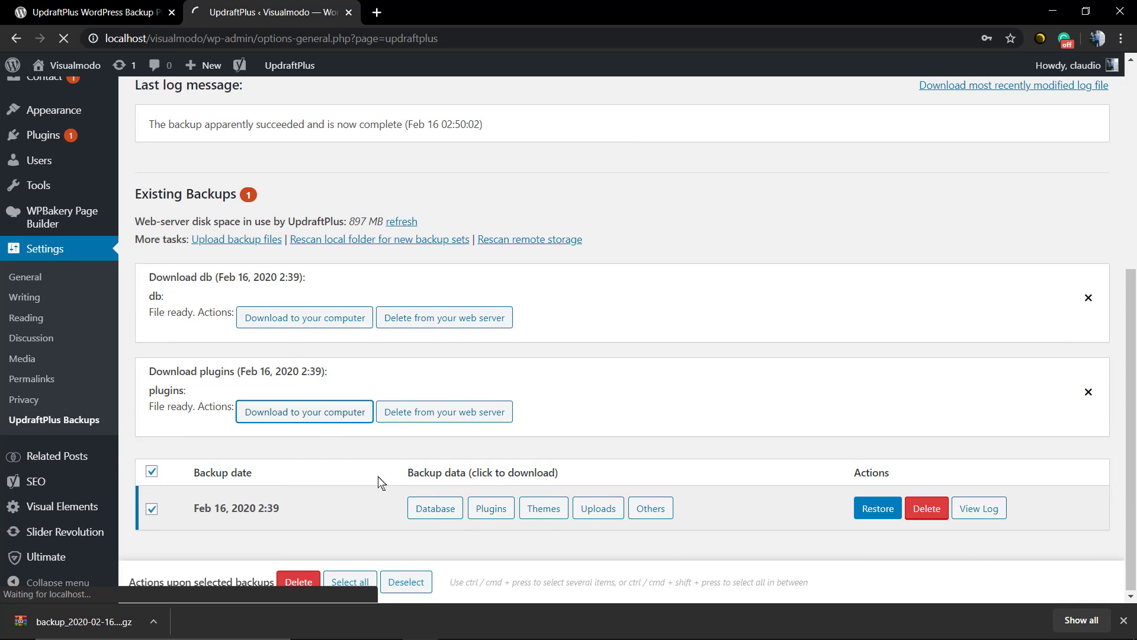
# Step: Prepare the themes and uploads archives of the same backup and download the themes archive and the first uploads archive to the computer
pyautogui.click(545, 508)
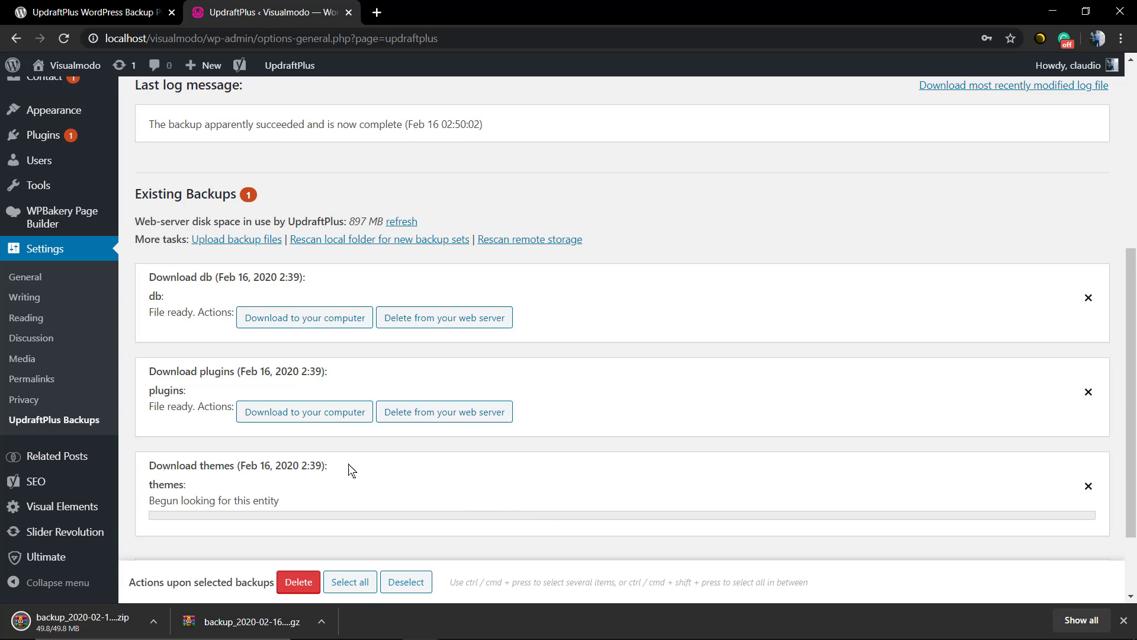
pyautogui.scroll(-2, 320, 462)
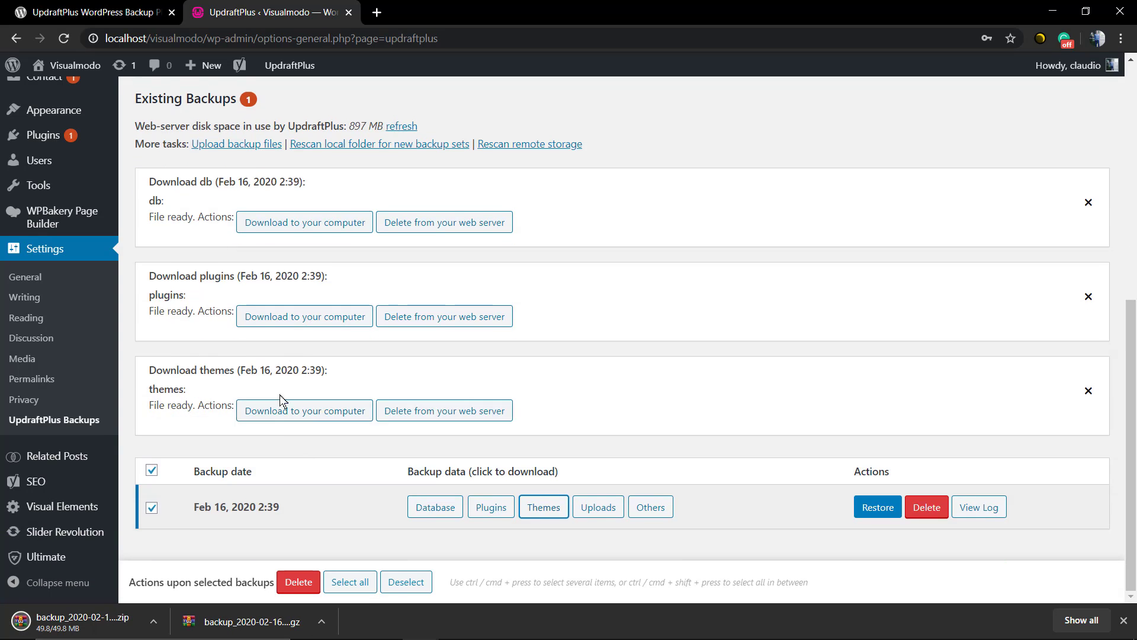
pyautogui.click(289, 411)
pyautogui.click(612, 507)
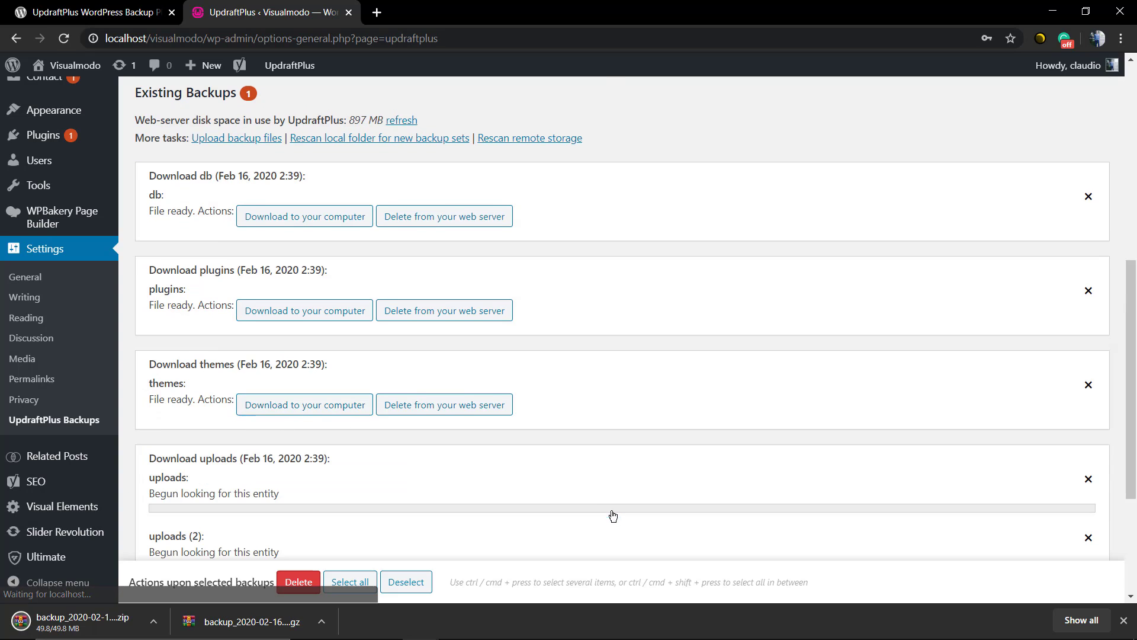
pyautogui.scroll(-4, 286, 425)
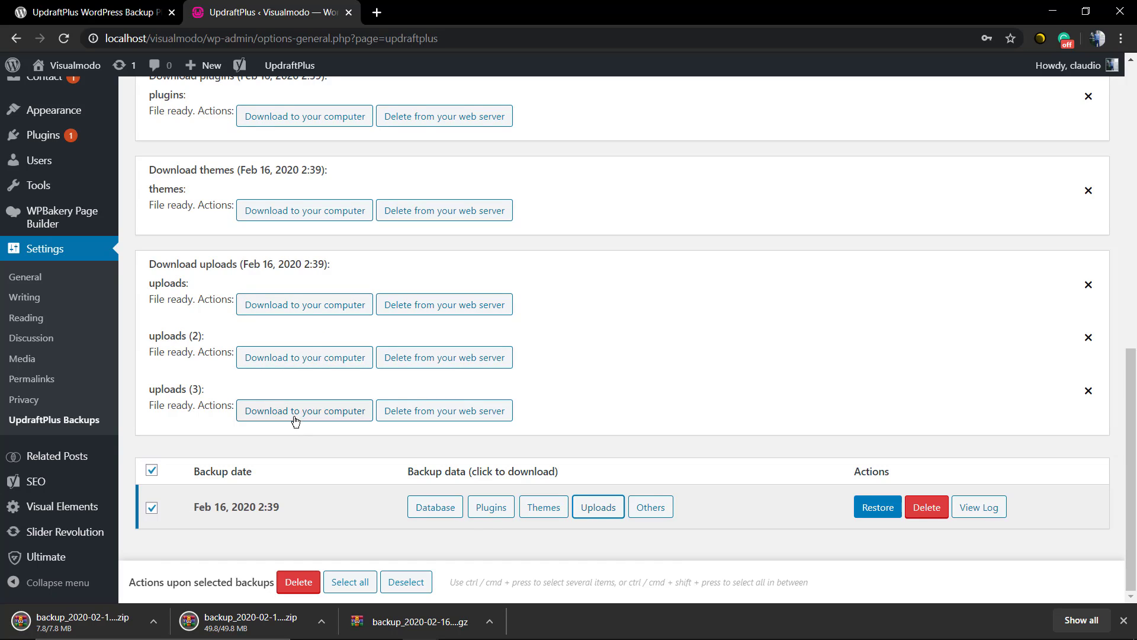
pyautogui.click(306, 305)
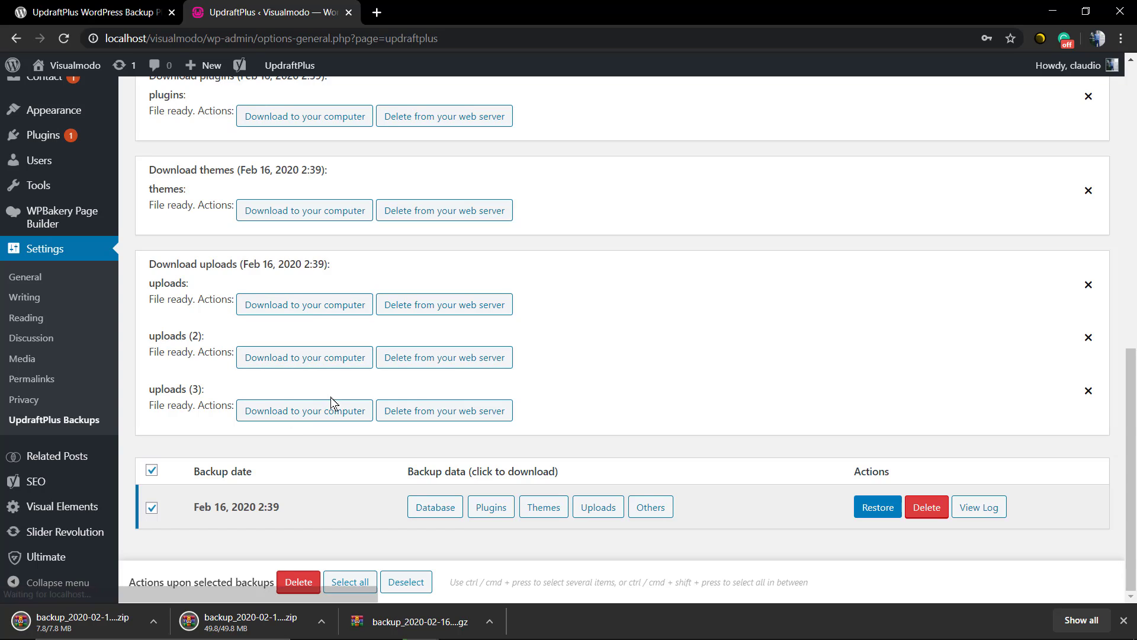
# Step: Prepare the others archive of the Feb 16, 2020 2:39 backup and download it to the computer
pyautogui.click(647, 514)
pyautogui.scroll(-1, 290, 409)
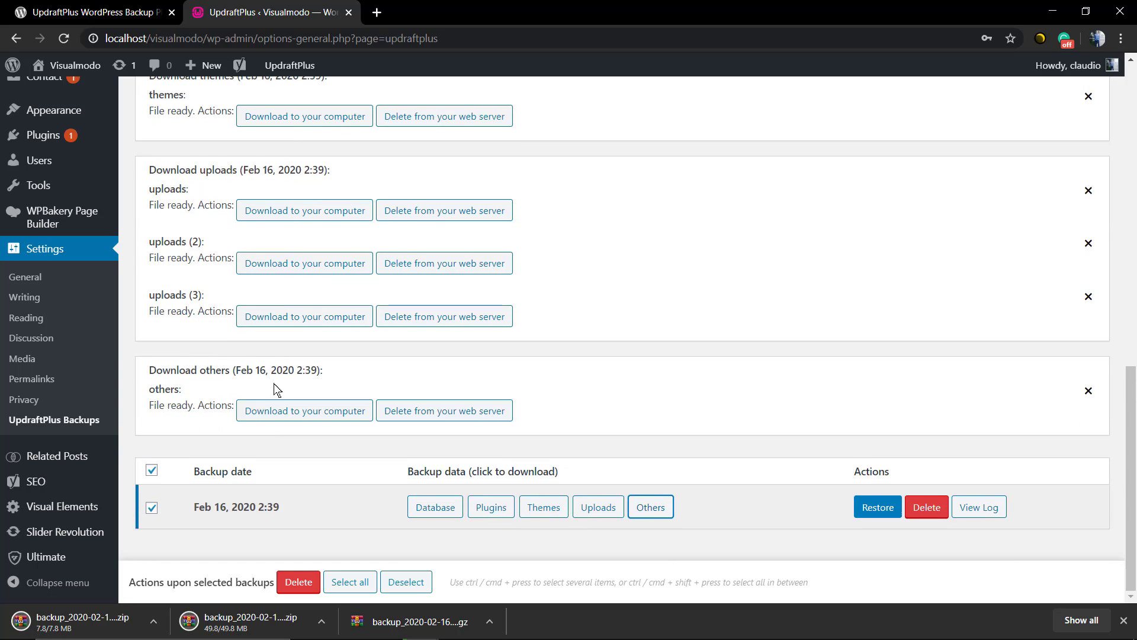
pyautogui.click(300, 411)
# Step: Review the Migrate / Clone page again and dismiss the browser's downloads bar
pyautogui.scroll(15, 301, 415)
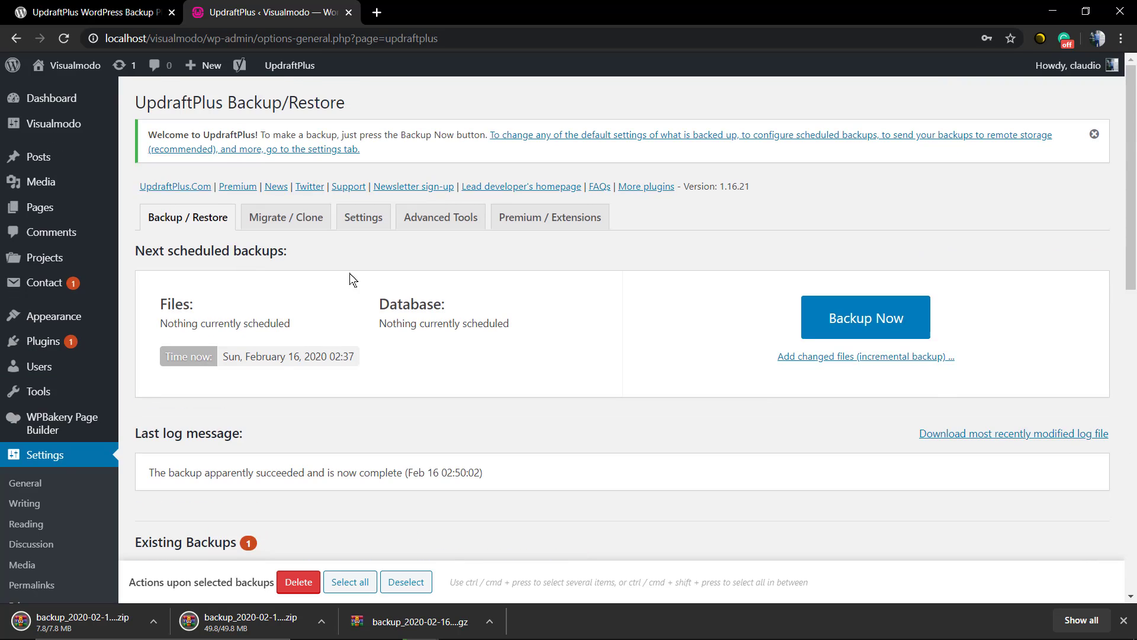
pyautogui.scroll(-15, 461, 299)
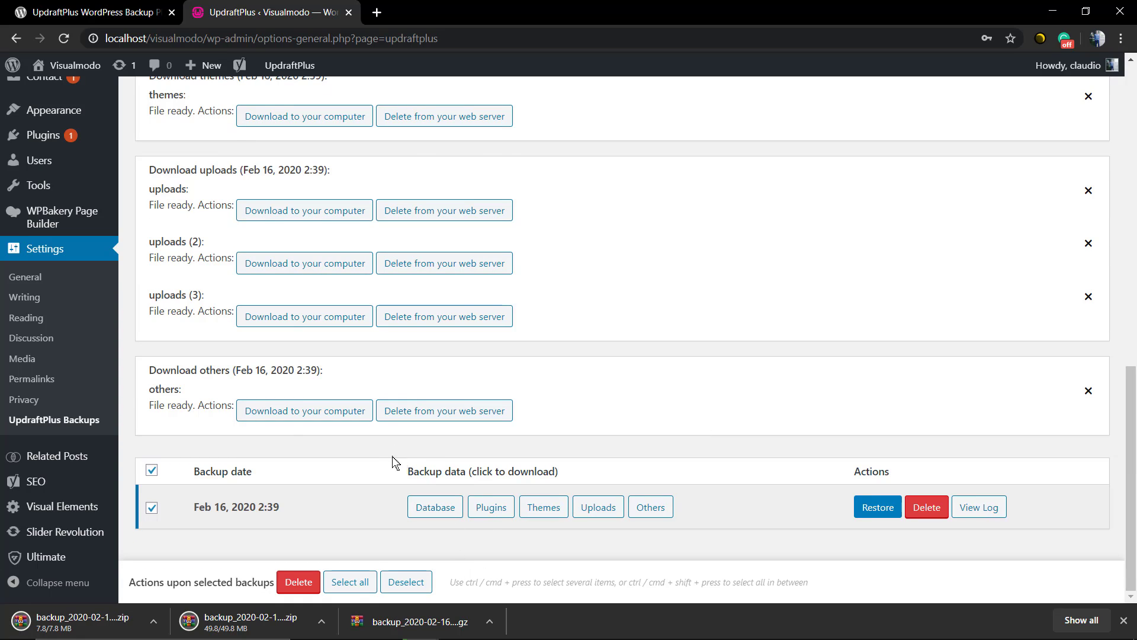
pyautogui.scroll(10, 392, 461)
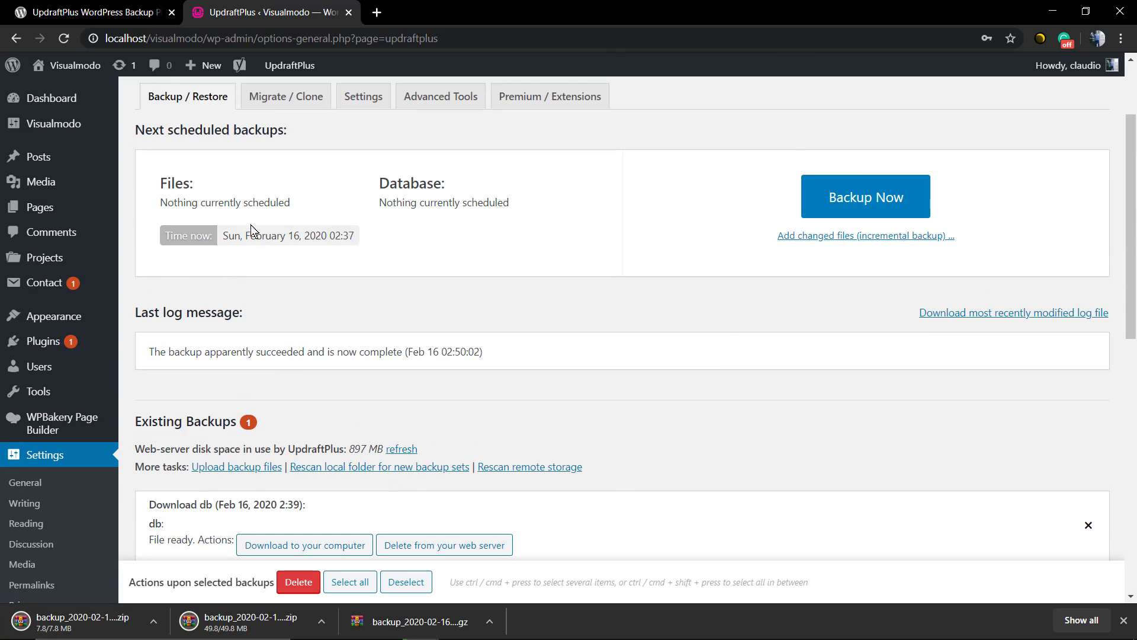
pyautogui.click(279, 98)
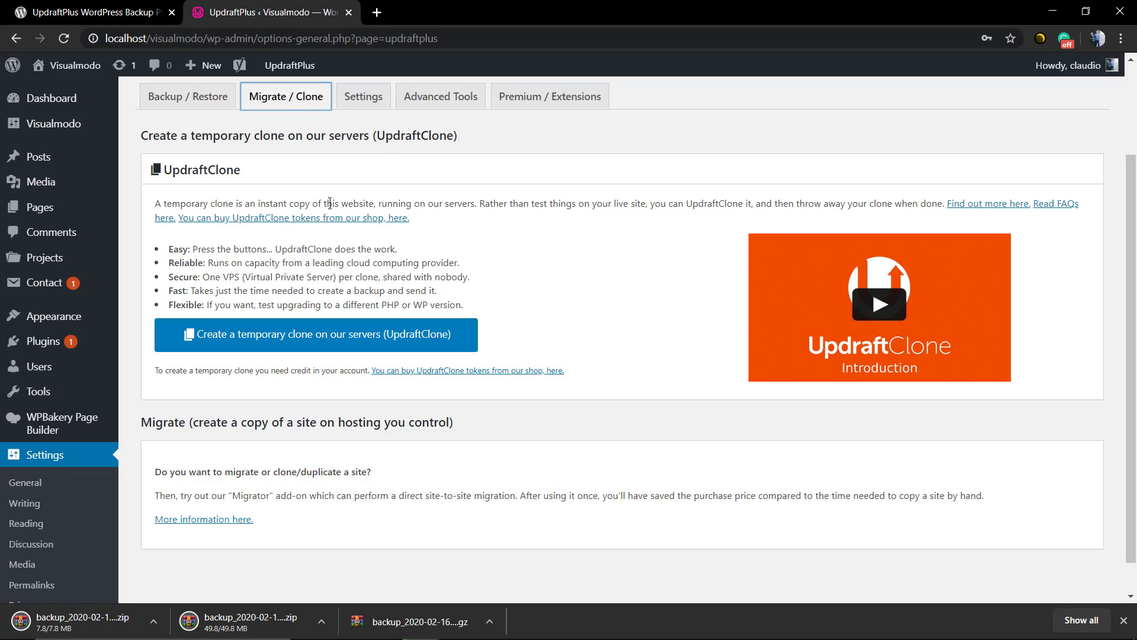
pyautogui.scroll(-3, 392, 315)
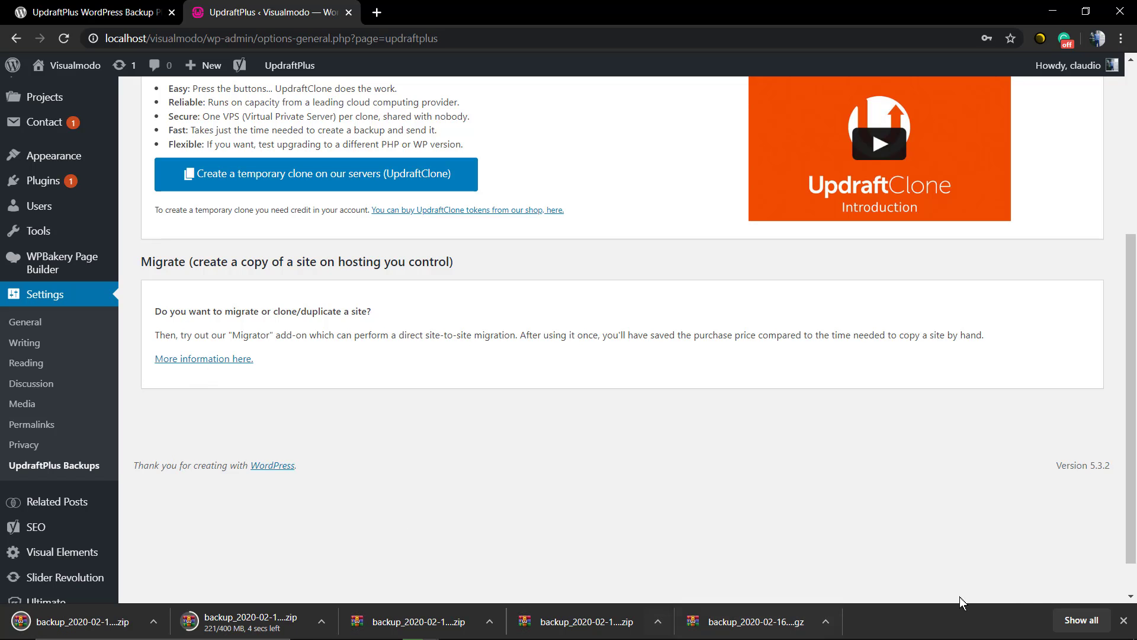
pyautogui.click(1123, 620)
pyautogui.scroll(5, 722, 375)
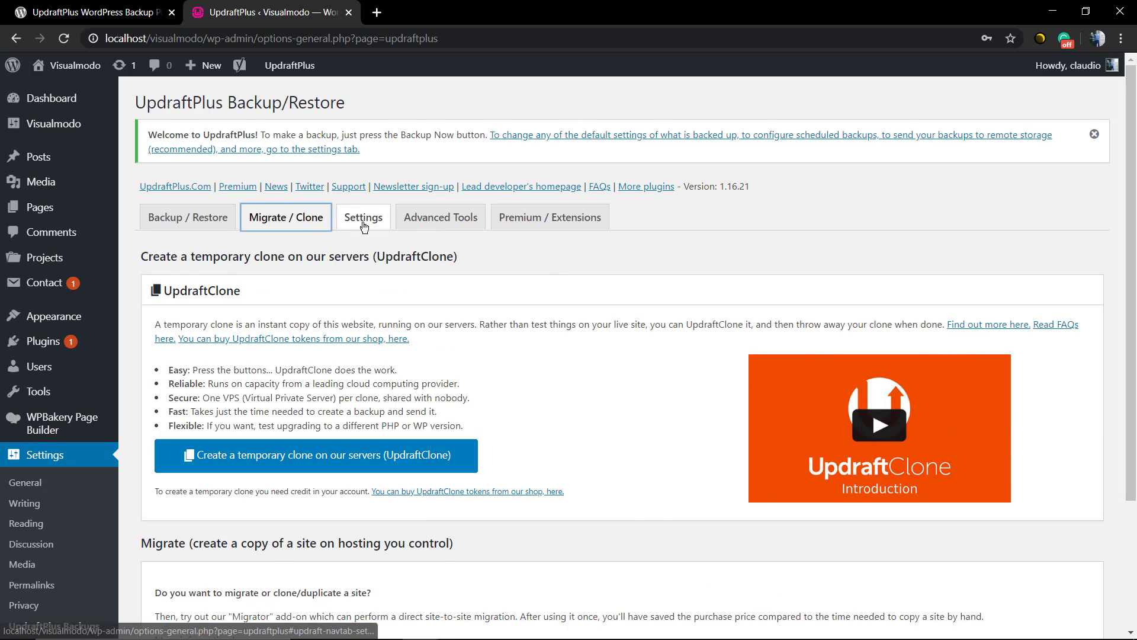
# Step: Look through the advanced tools, viewing the export / import settings and the site information
pyautogui.click(413, 220)
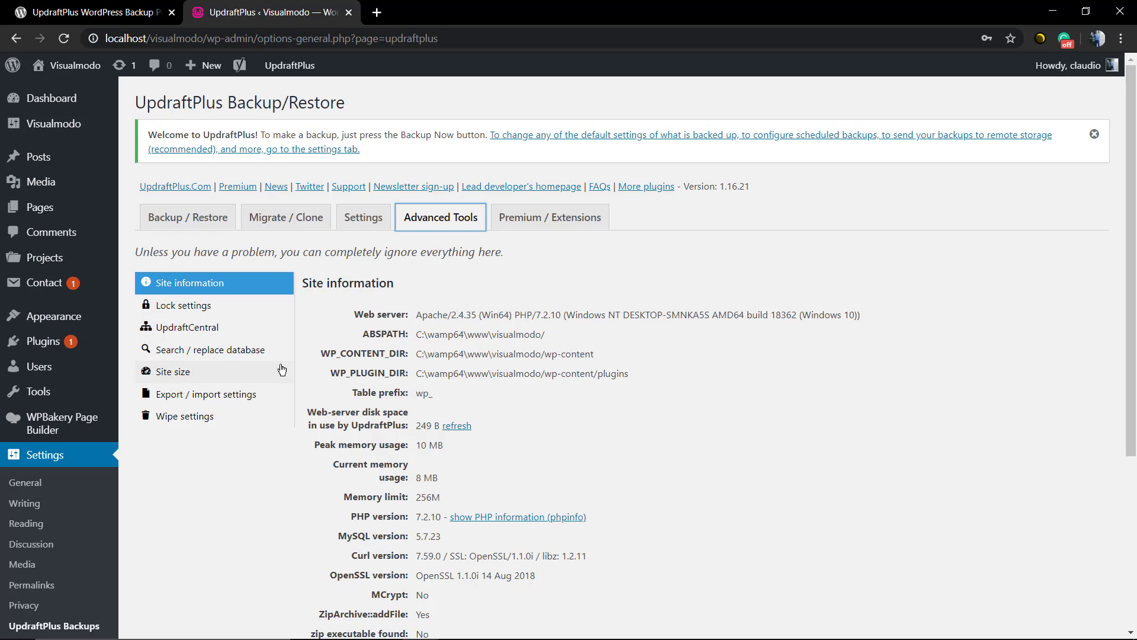
pyautogui.click(243, 394)
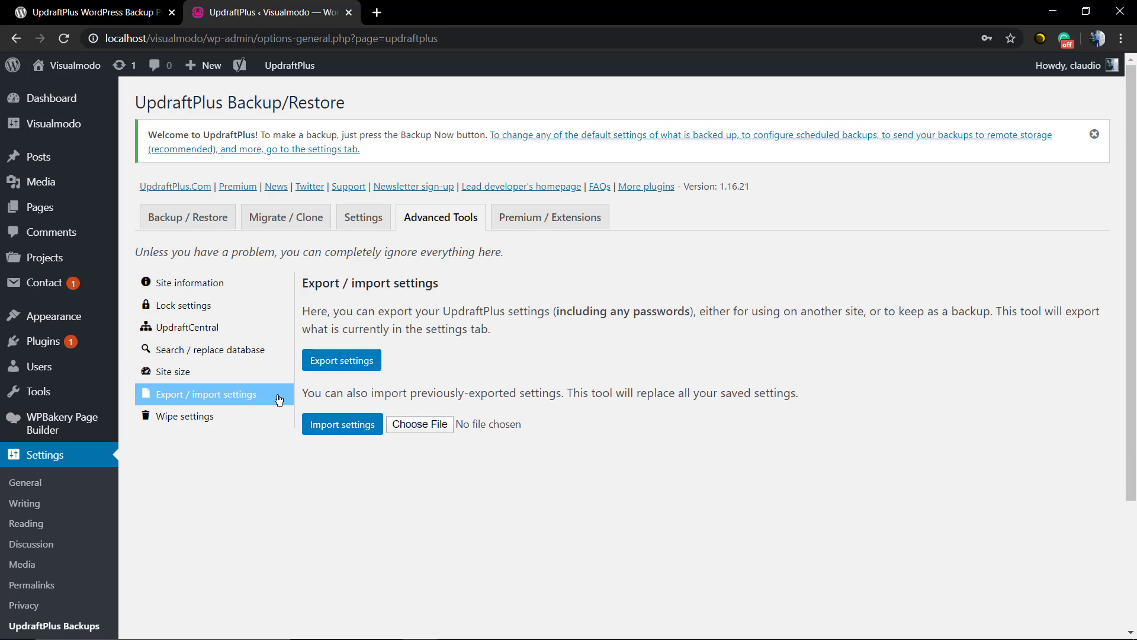
pyautogui.click(200, 285)
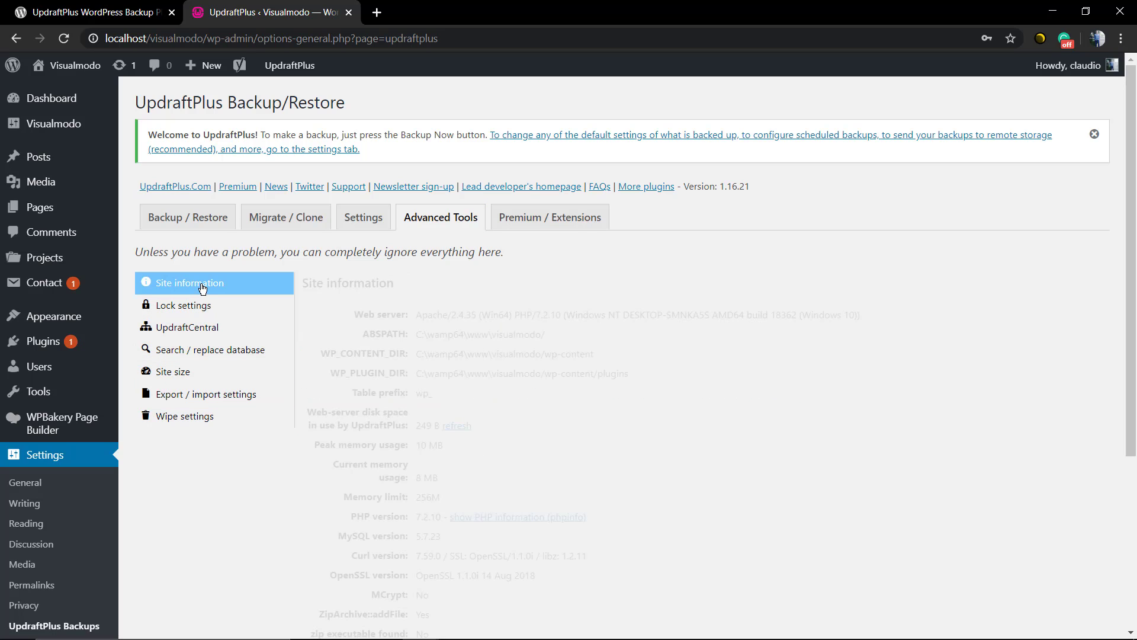
# Step: Return to the backup and restore overview and review the scheduled backups and the prepared archives of the existing backup
pyautogui.click(184, 218)
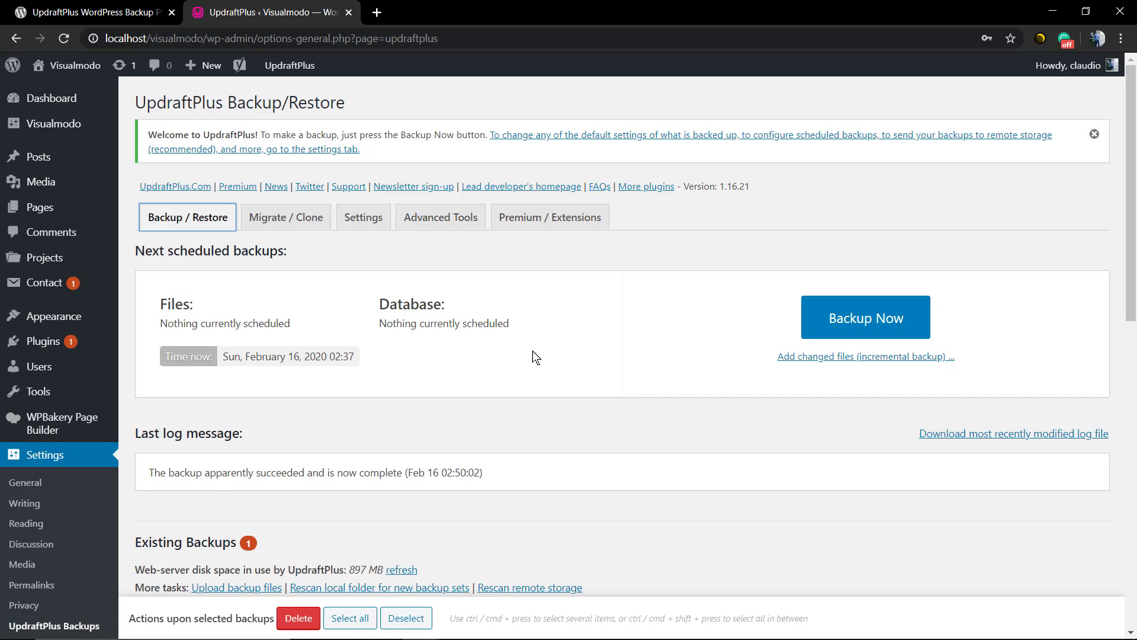
pyautogui.scroll(-15, 536, 355)
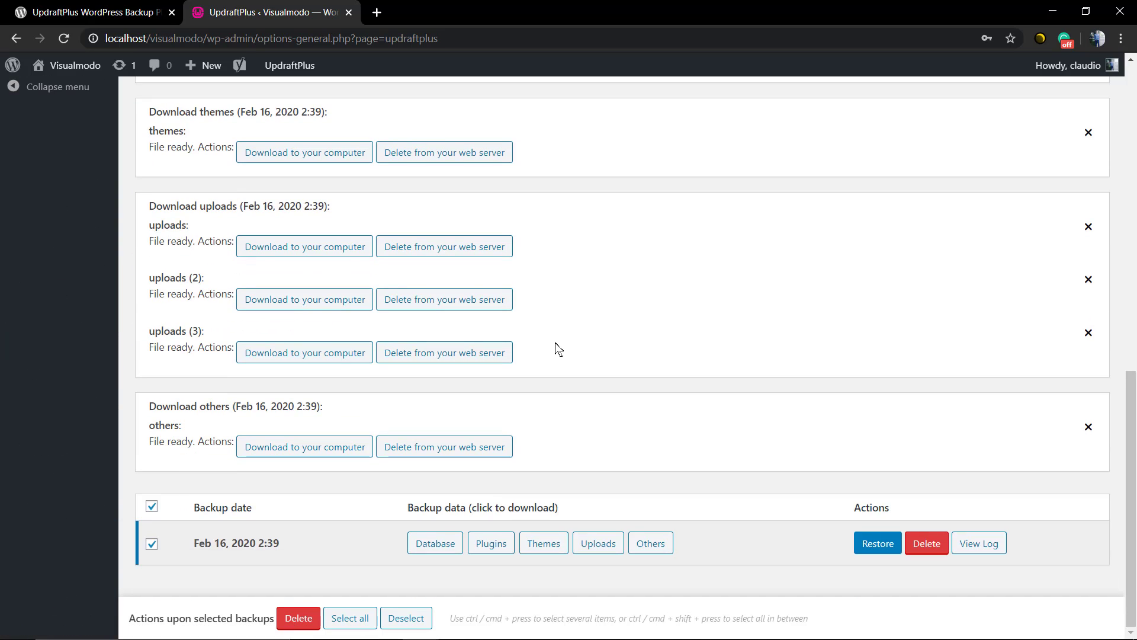
pyautogui.scroll(15, 556, 348)
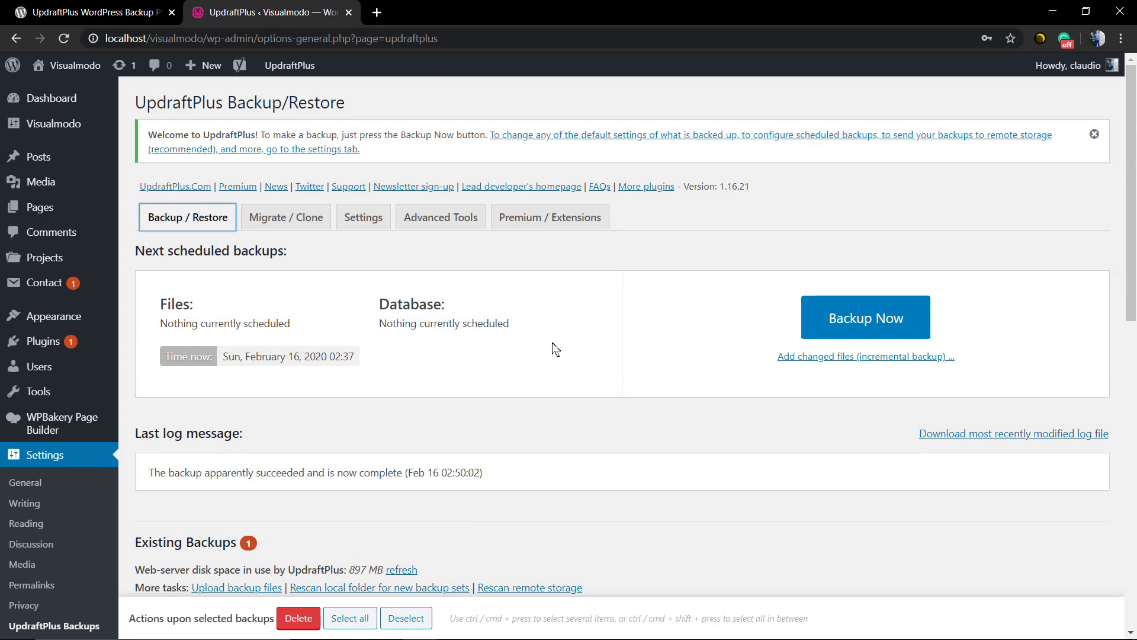
pyautogui.scroll(-15, 524, 447)
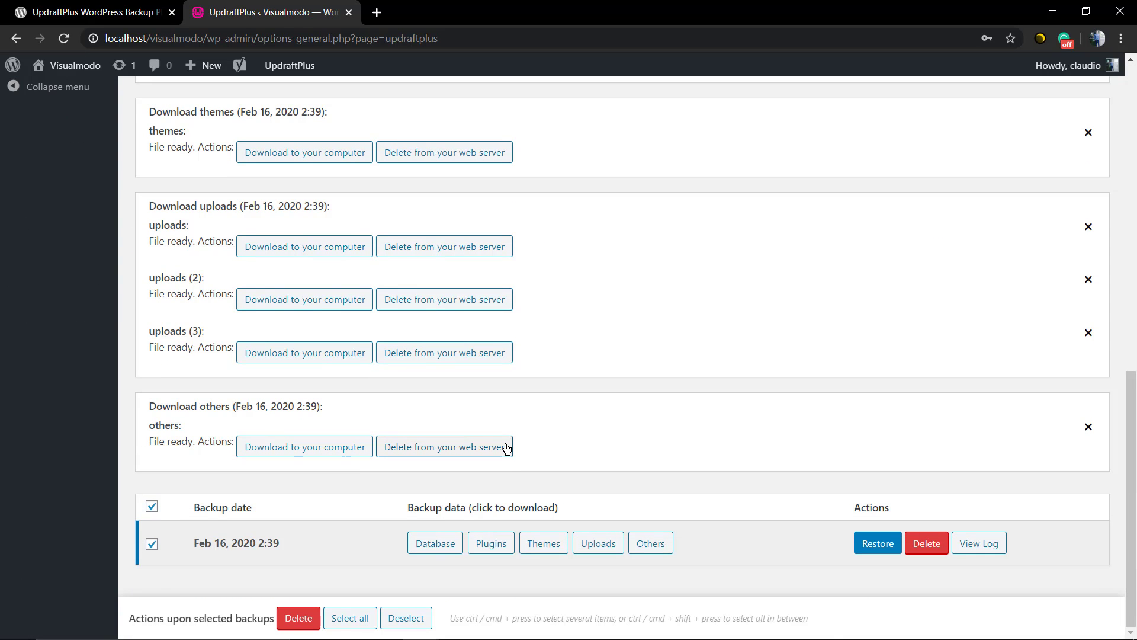
pyautogui.scroll(15, 507, 448)
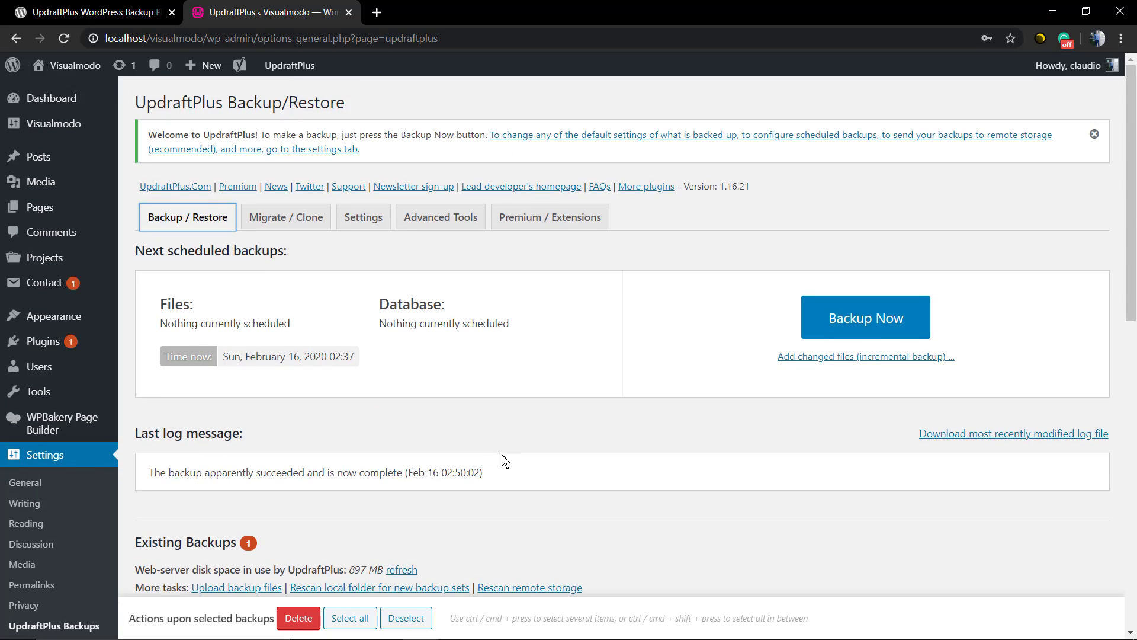